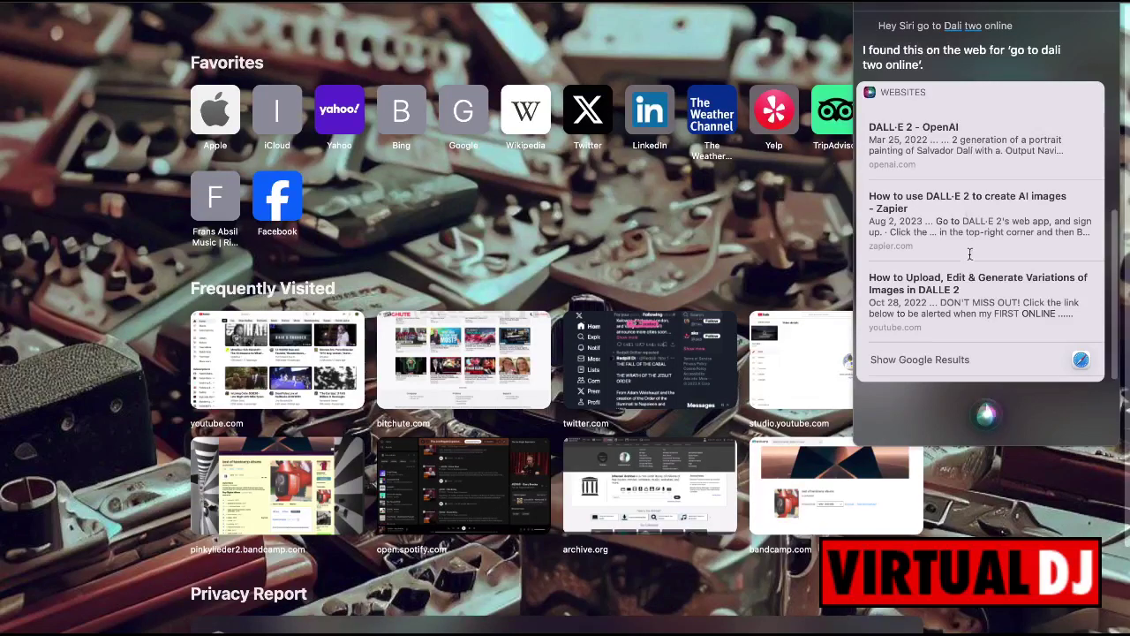
Open the OpenAI DALL·E 2 web result and log in to OpenAI with a Google account.
click(959, 142)
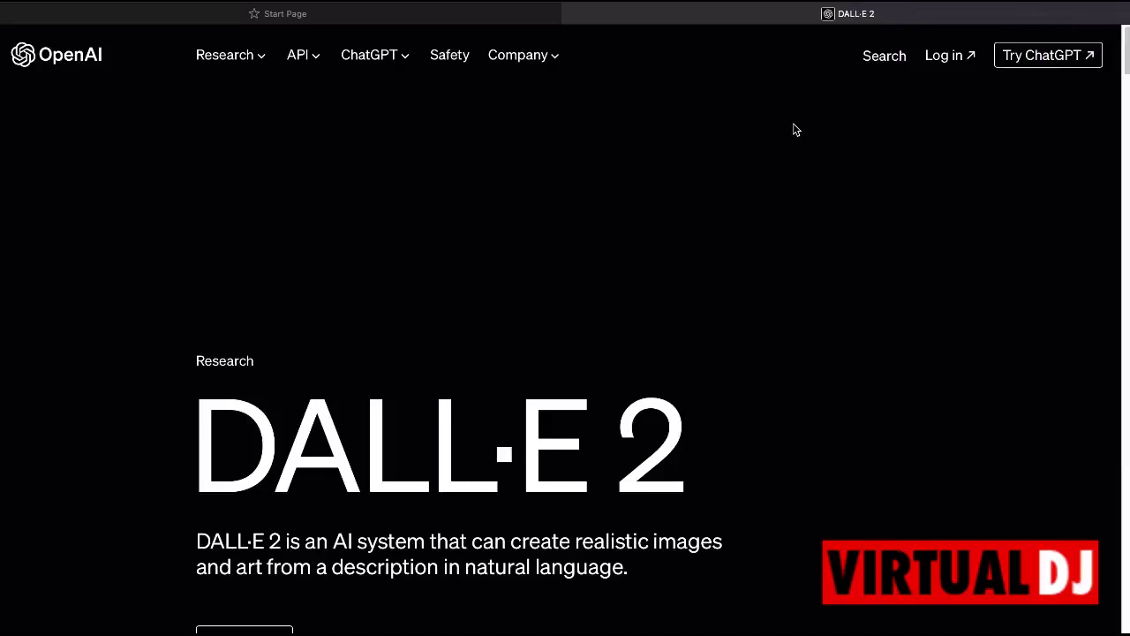
click(943, 55)
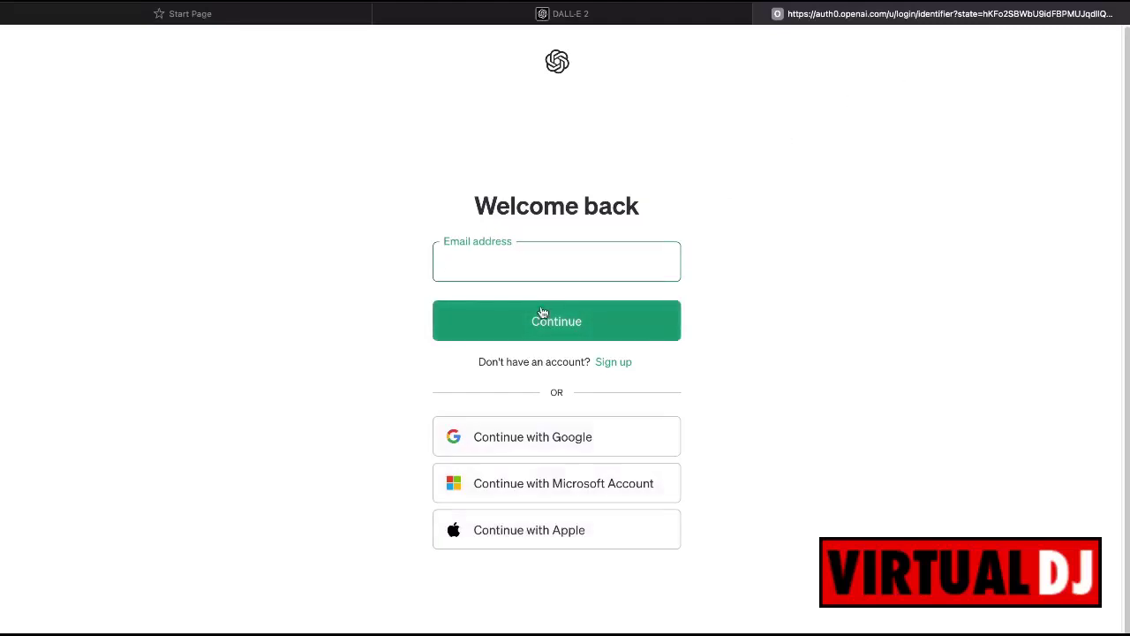
click(517, 447)
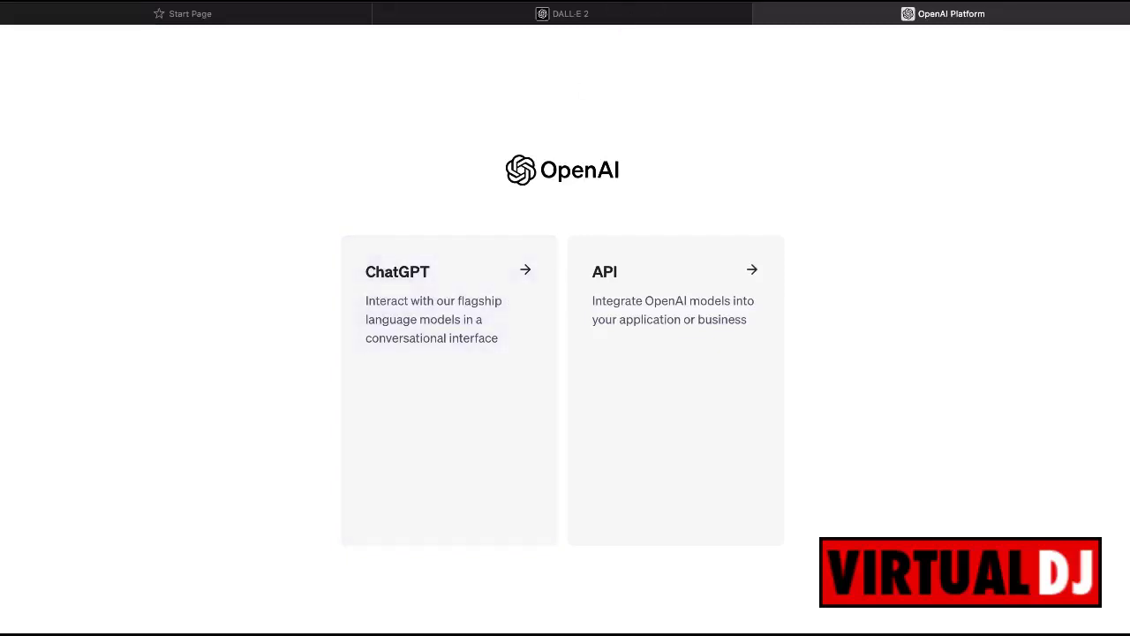
Return to the OpenAI login page and sign in again with the Google account.
key(super+l)
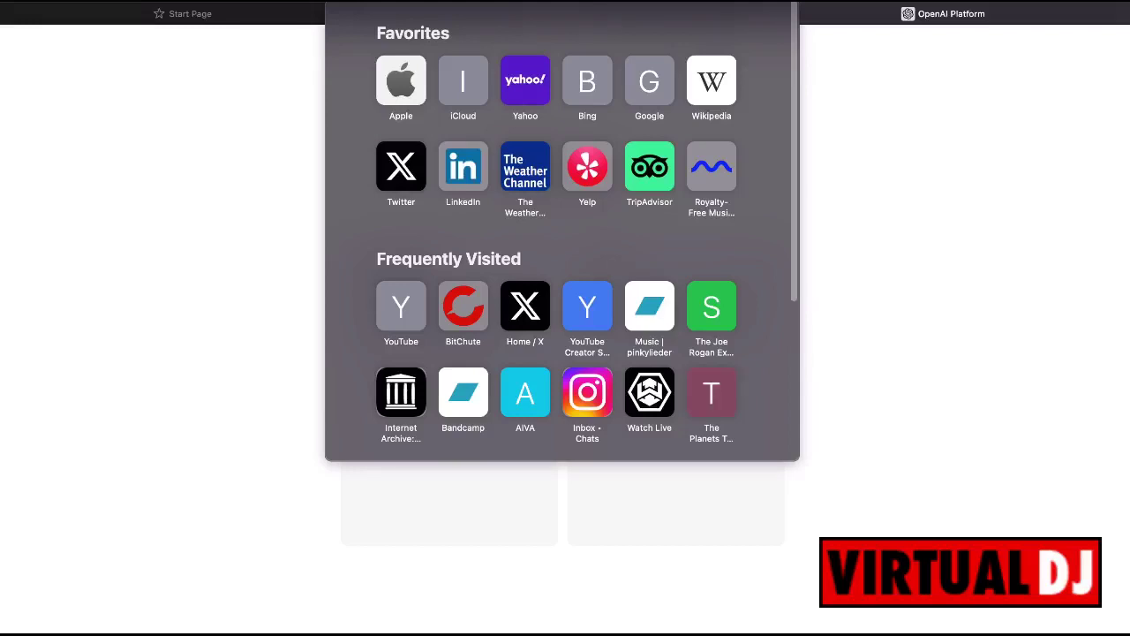
click(125, 103)
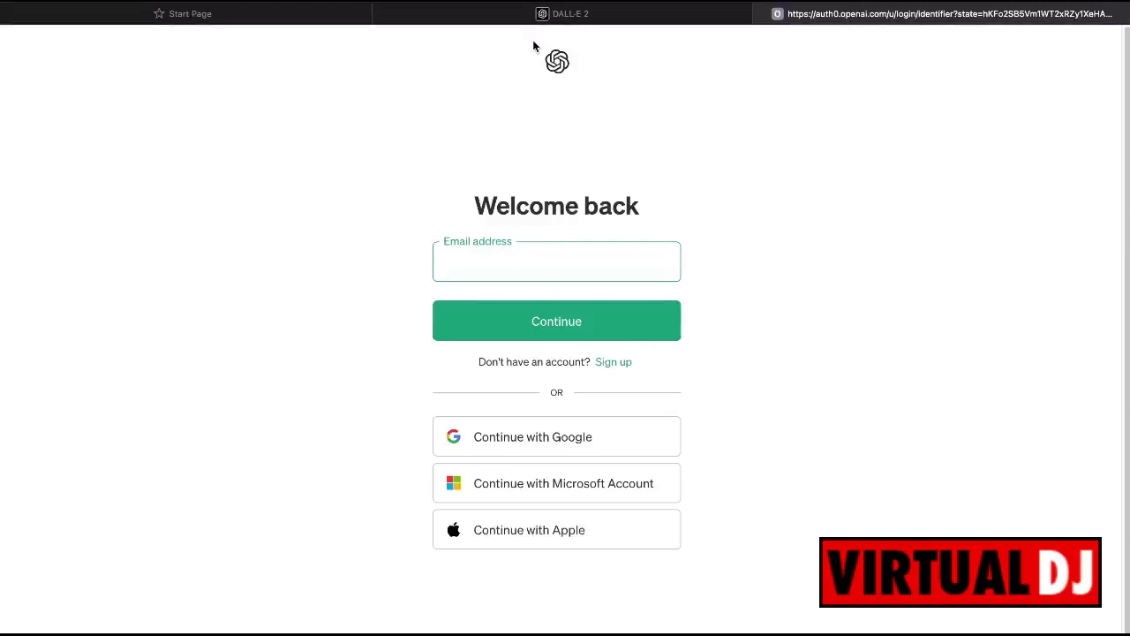
click(533, 442)
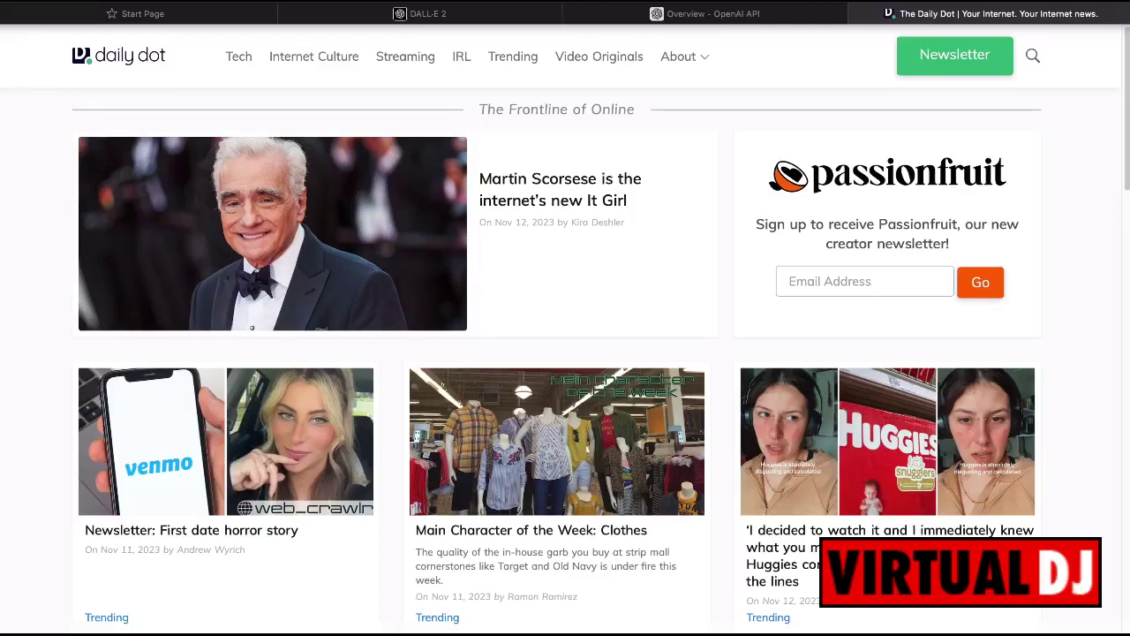
Reopen the DALL·E 2 page from the browsing history and go through its login to ChatGPT.
click(194, 1)
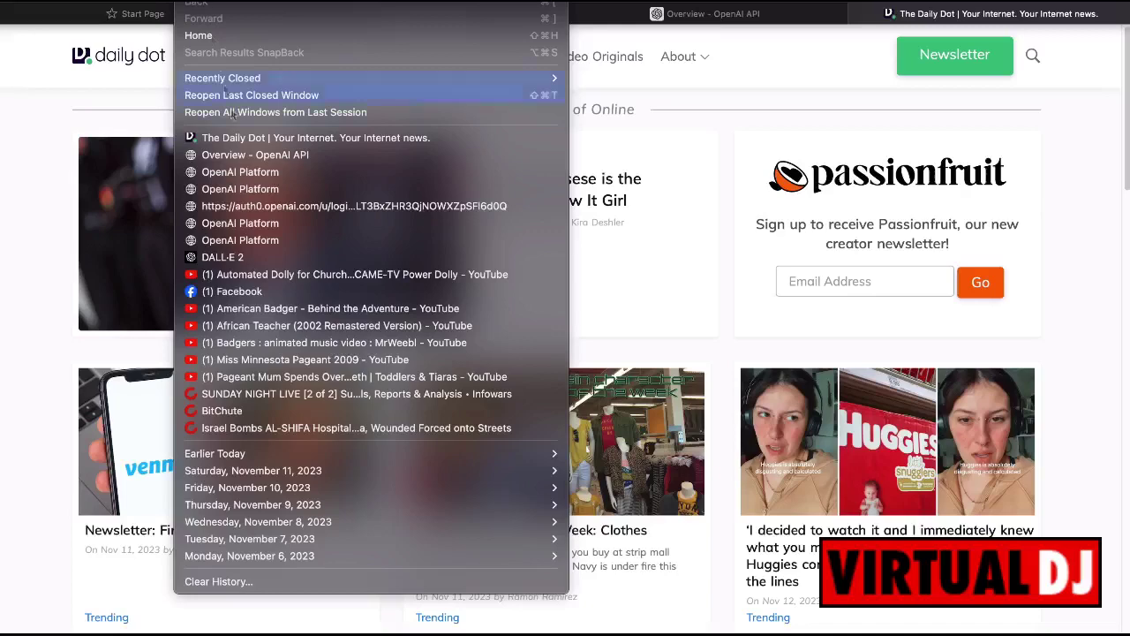
click(247, 256)
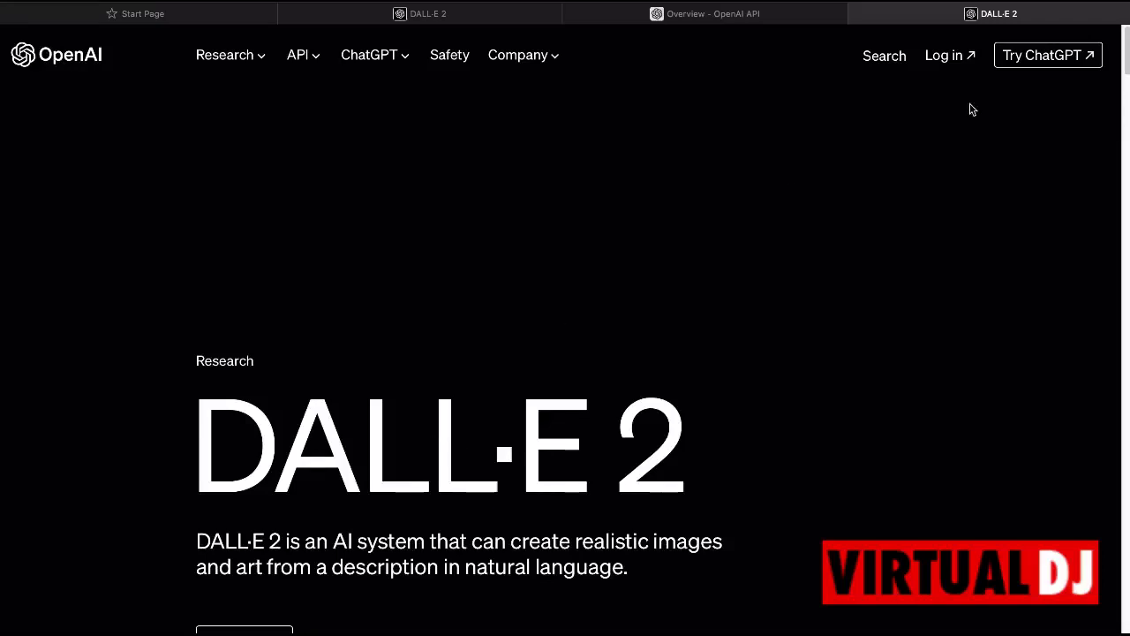
click(946, 56)
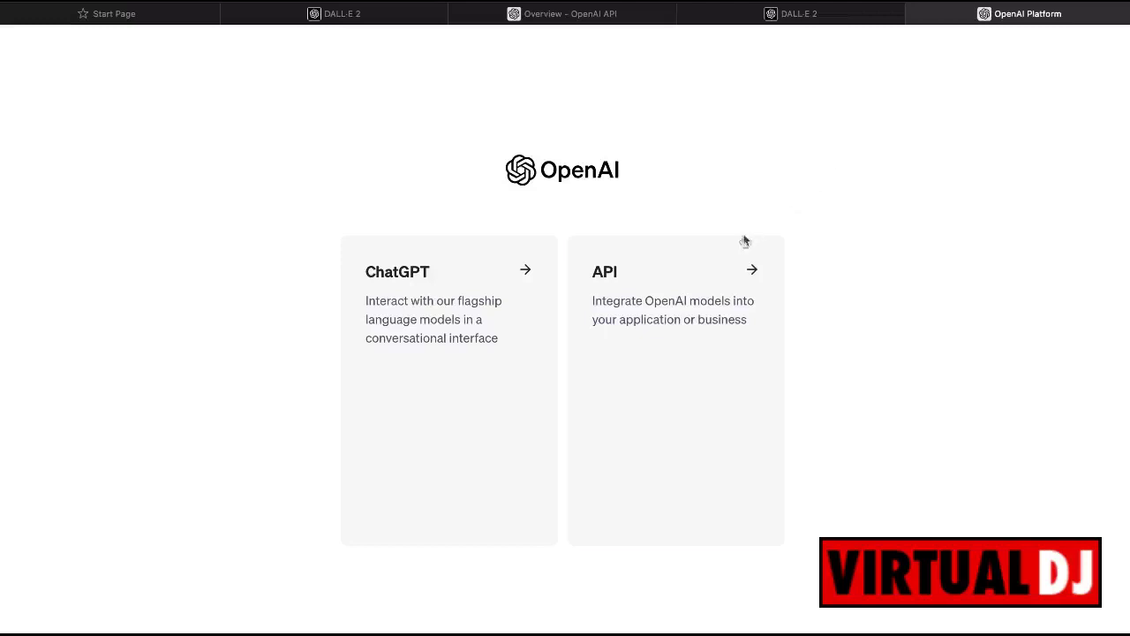
click(493, 306)
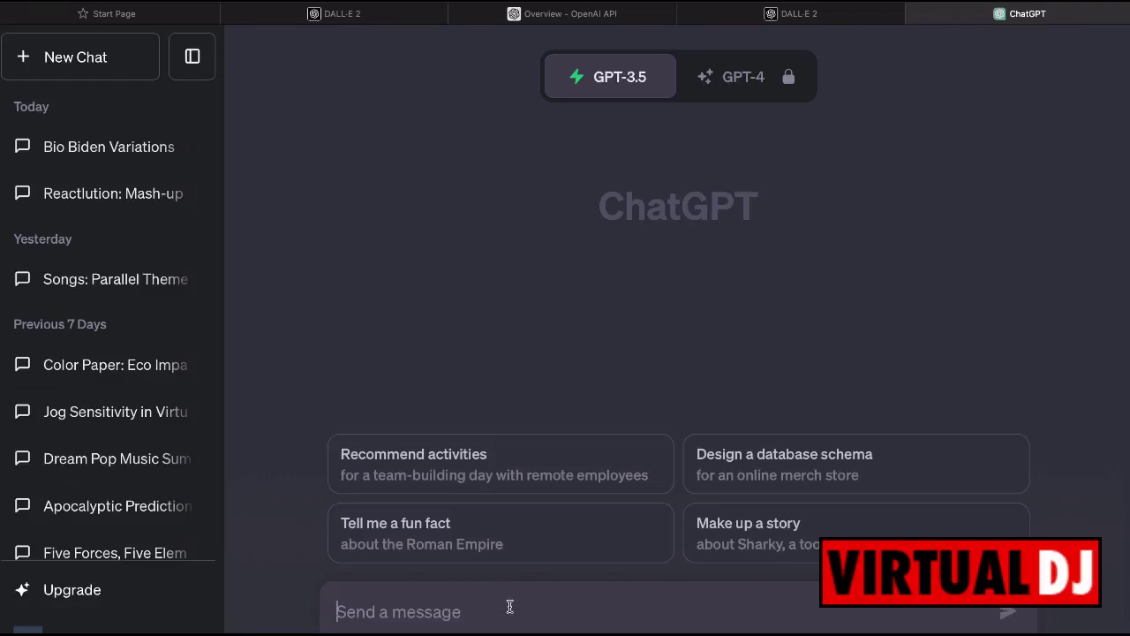
Ask ChatGPT "where is all2".
text(wh)
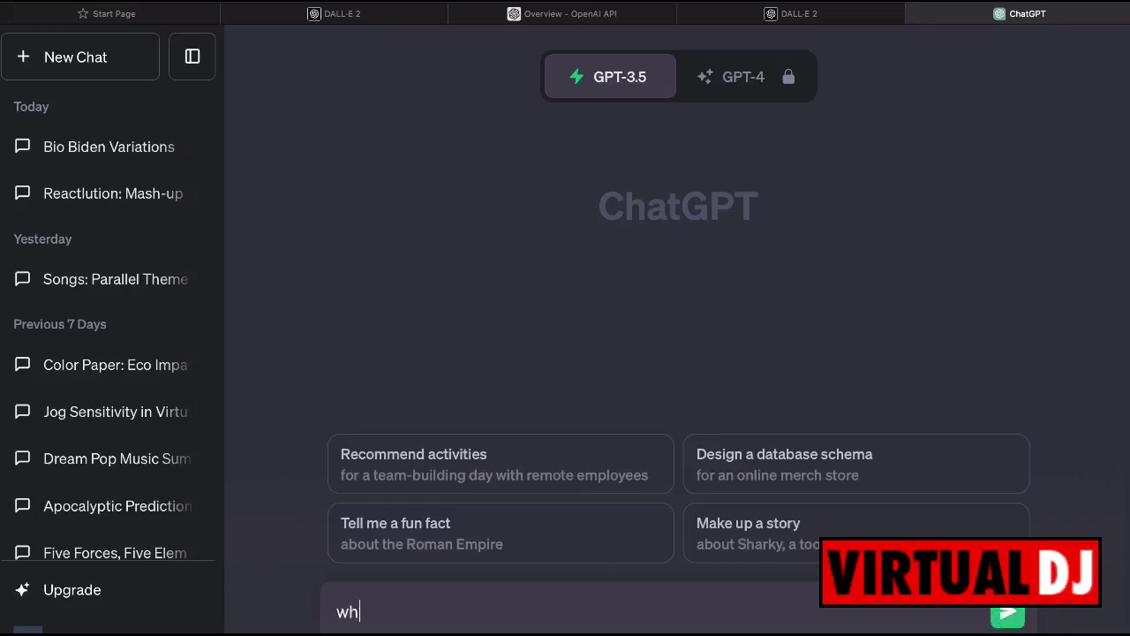
text(ere is all2)
key(Return)
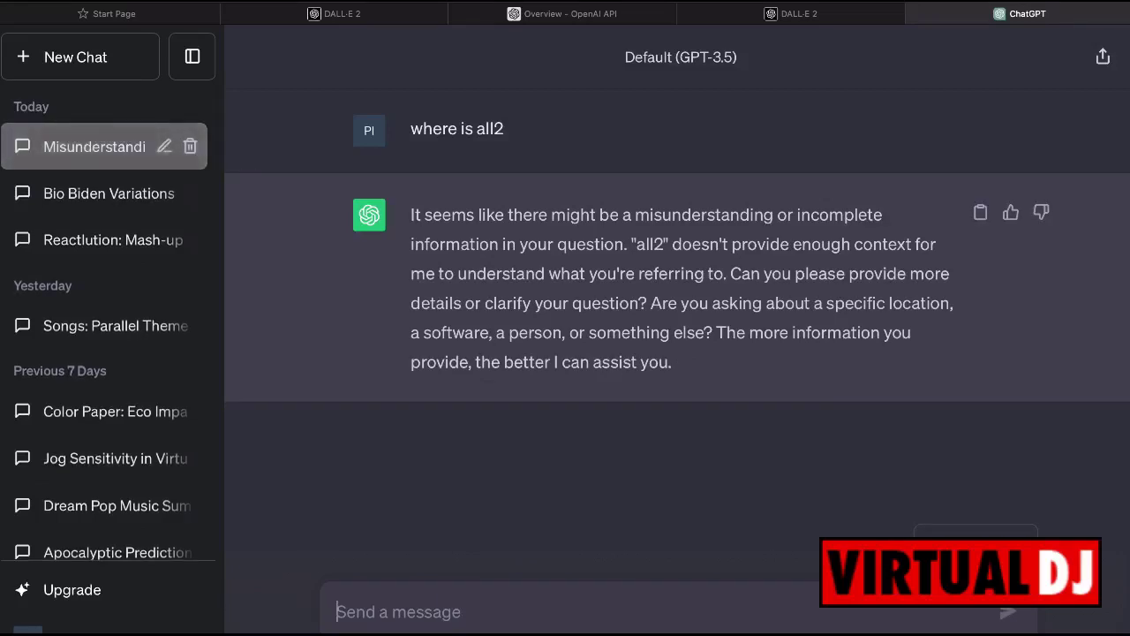
Send ChatGPT the follow-up message "gimme link to dalli 2".
text(gimme )
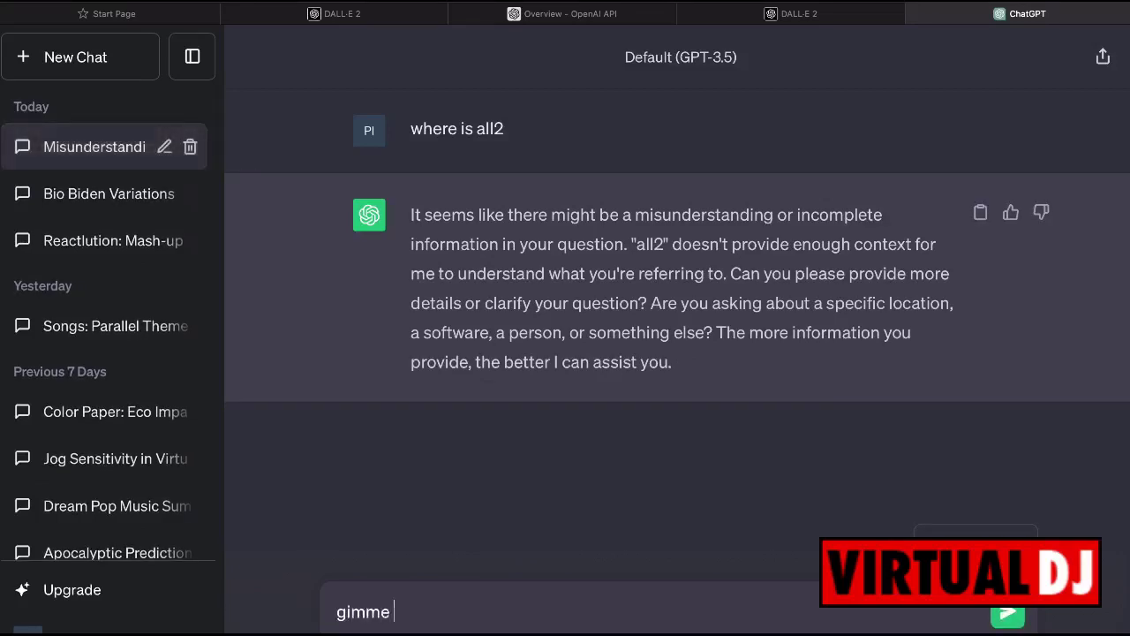
text(link to )
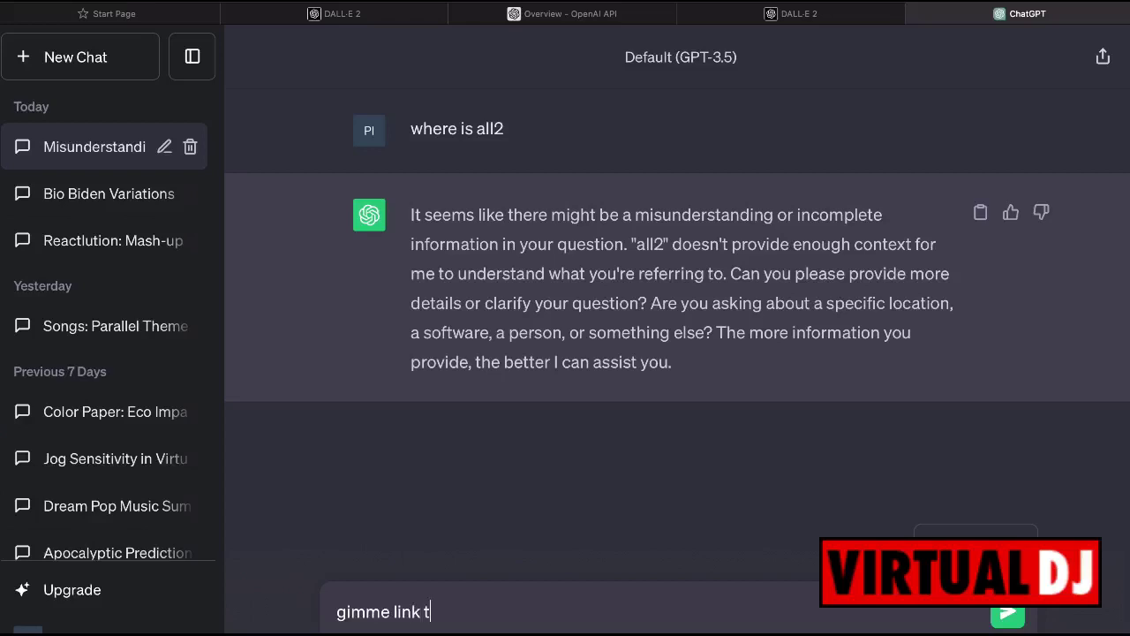
text(dalli 2)
key(Return)
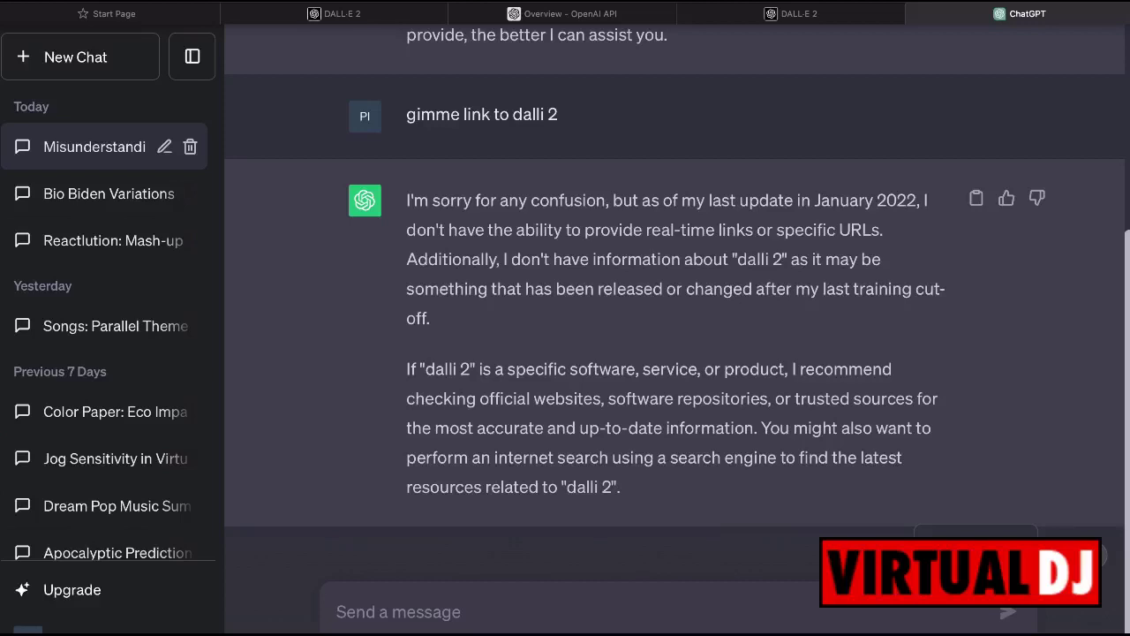
key(super+space)
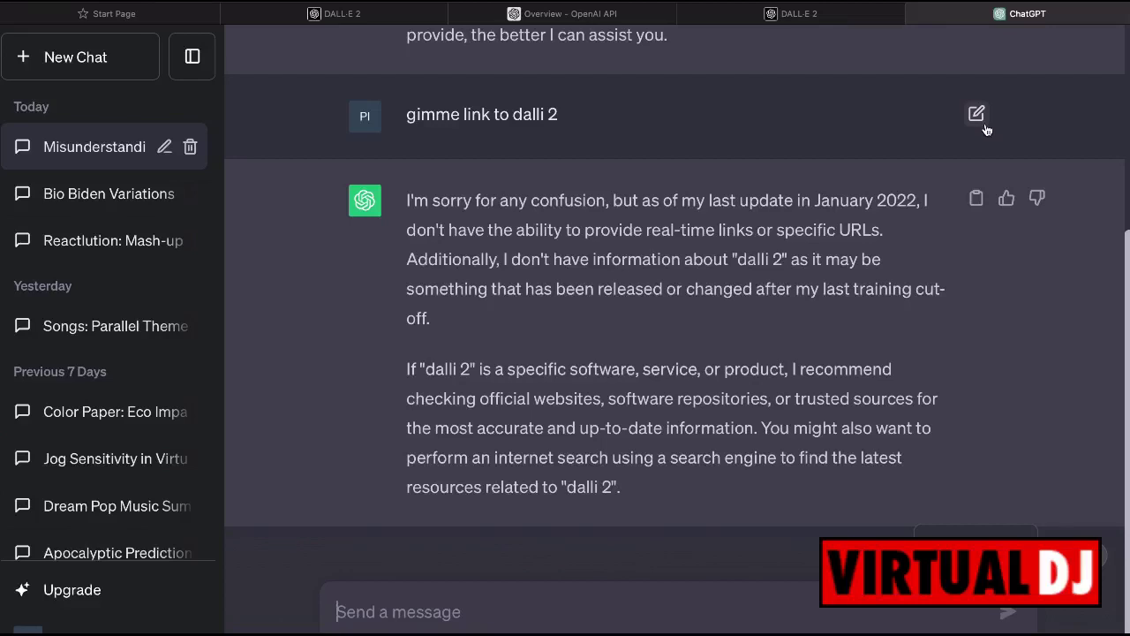
Return to the DALL·E 2 page and search the OpenAI site for "lsfcaw;cawjve'ovea'vj w'ovw'vh".
click(827, 14)
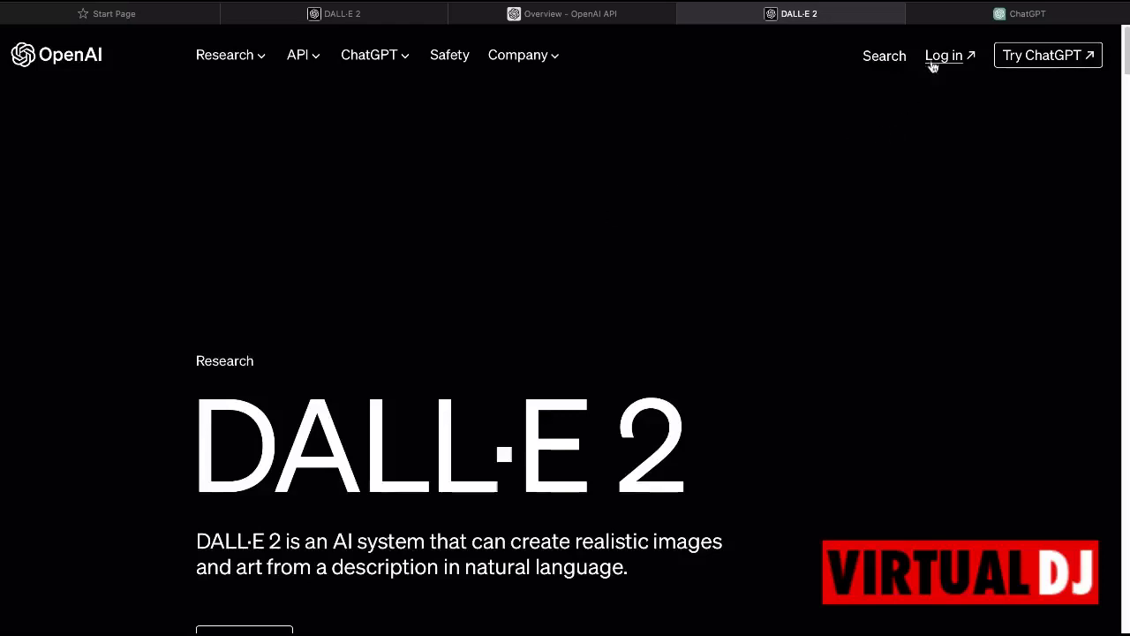
click(886, 56)
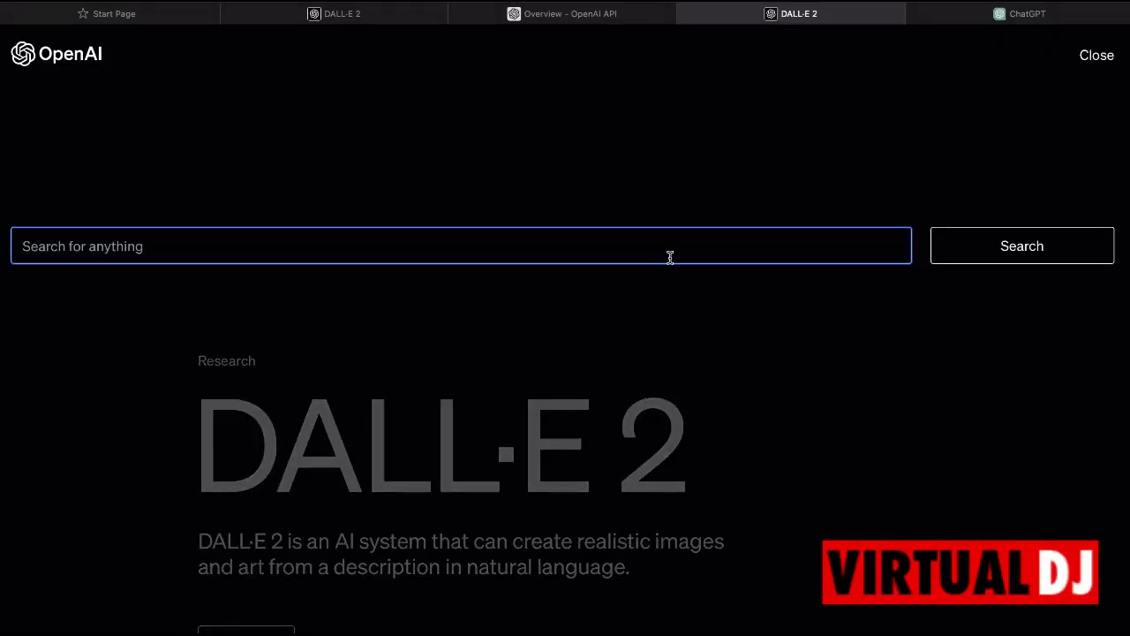
text(lsfcaw;cawjve'ovea'vj )
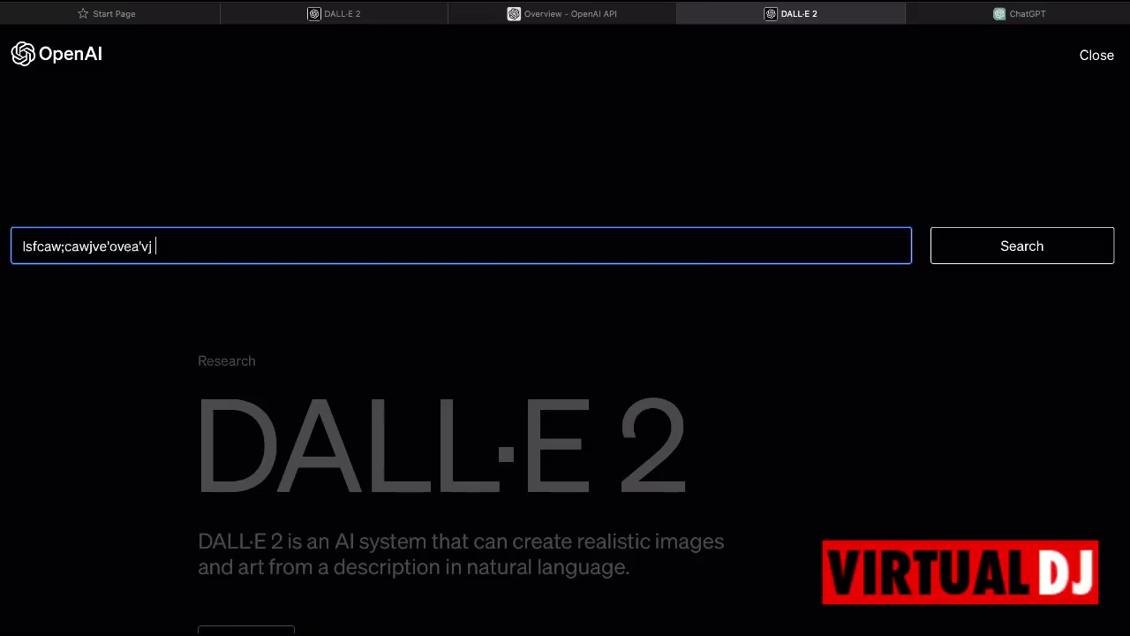
text(w'ovw'vh)
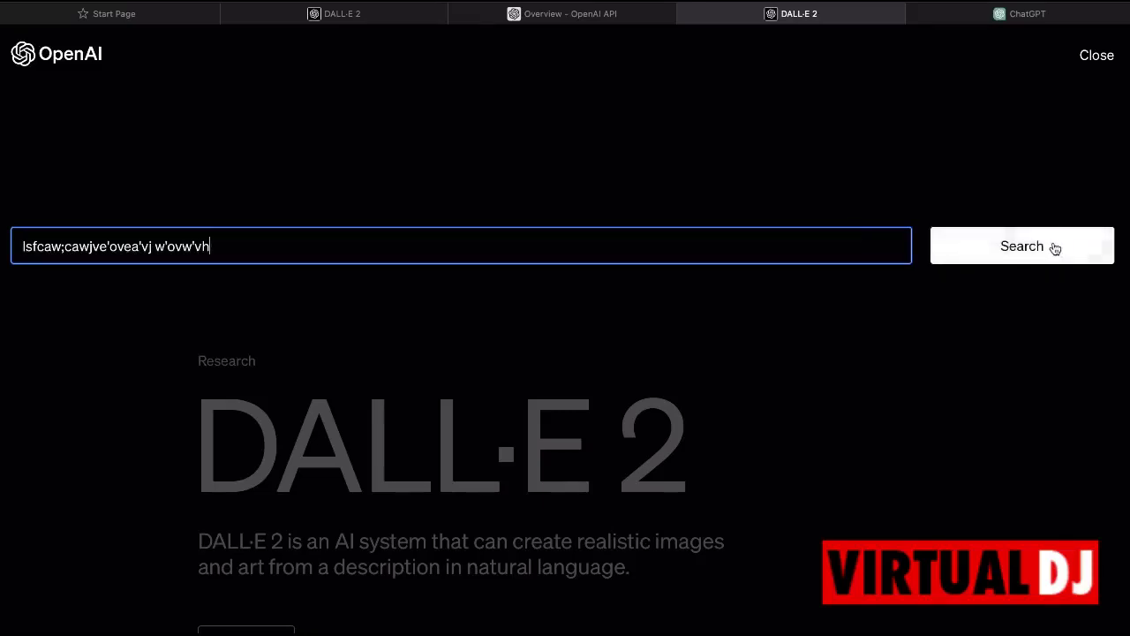
click(1054, 245)
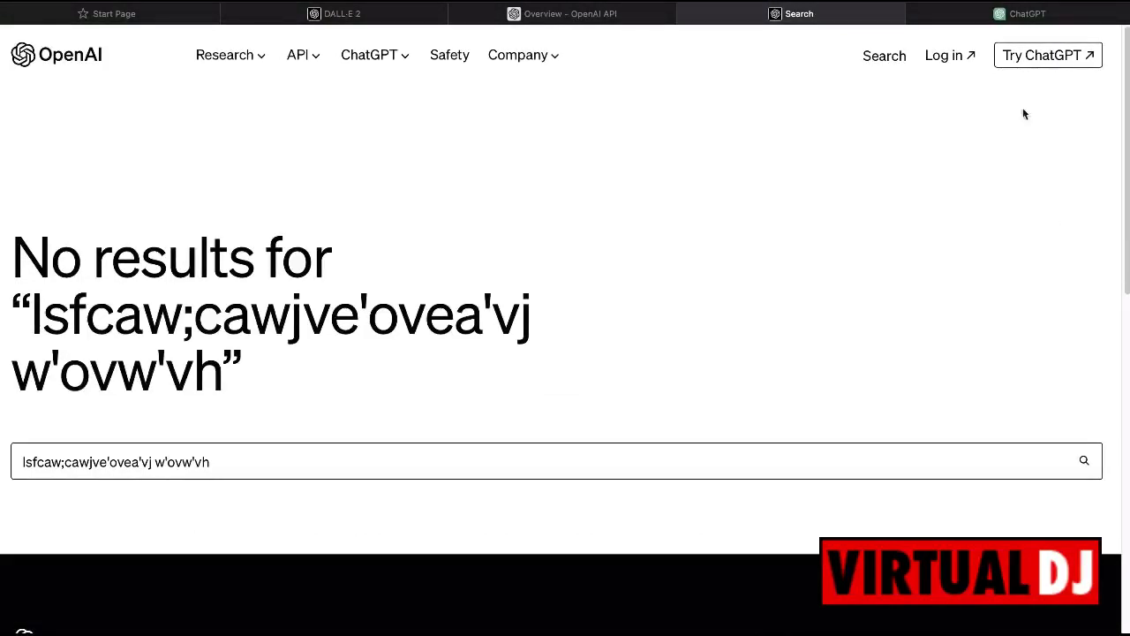
Search the web for "dalle2" and open the DALL·E image generator through OpenAI's DALL·E 2 page.
click(949, 58)
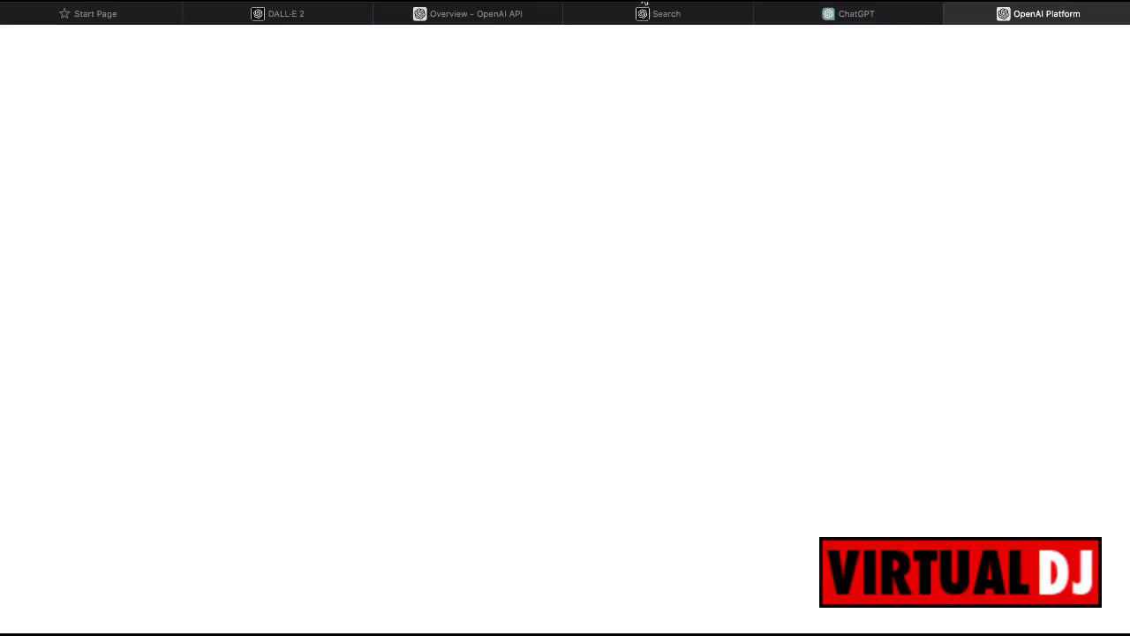
key(super+l)
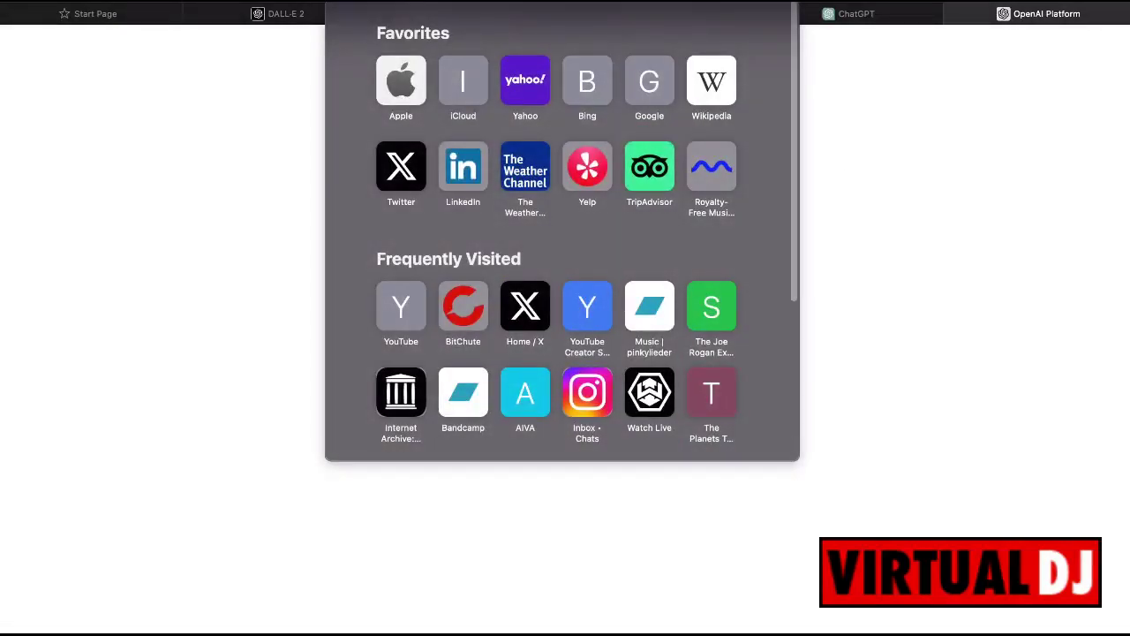
text(dall)
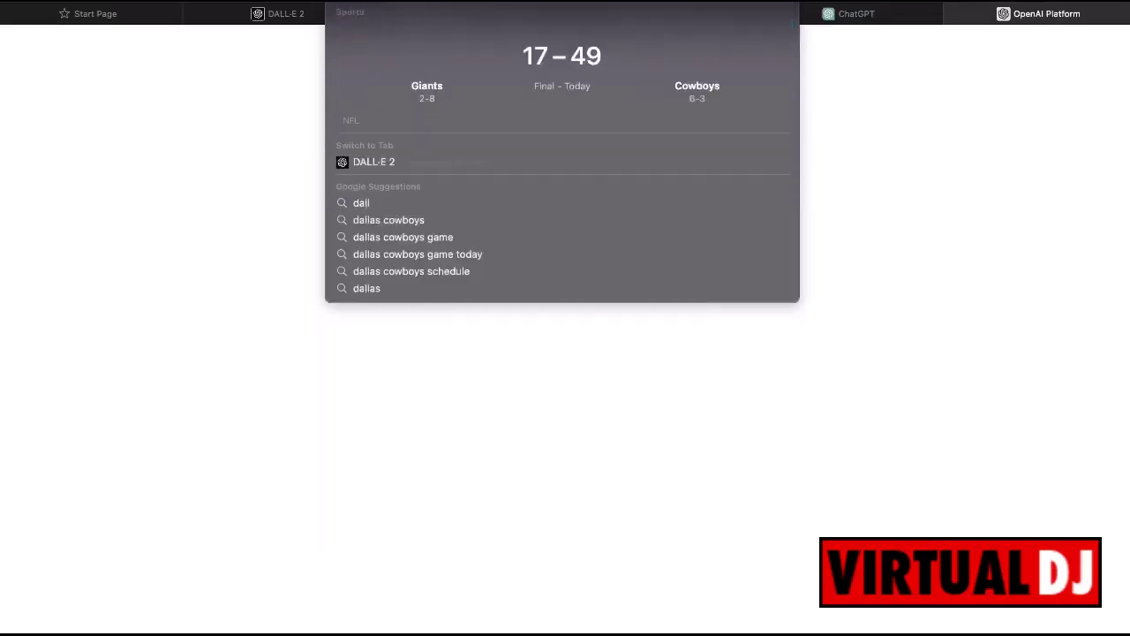
text(e2)
key(Return)
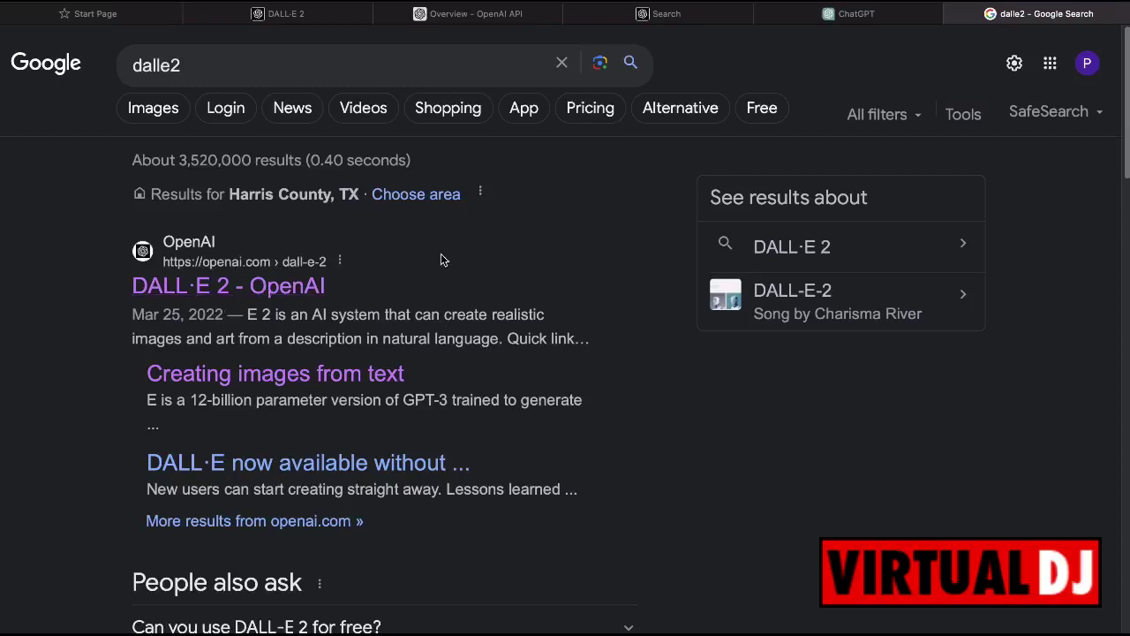
click(292, 286)
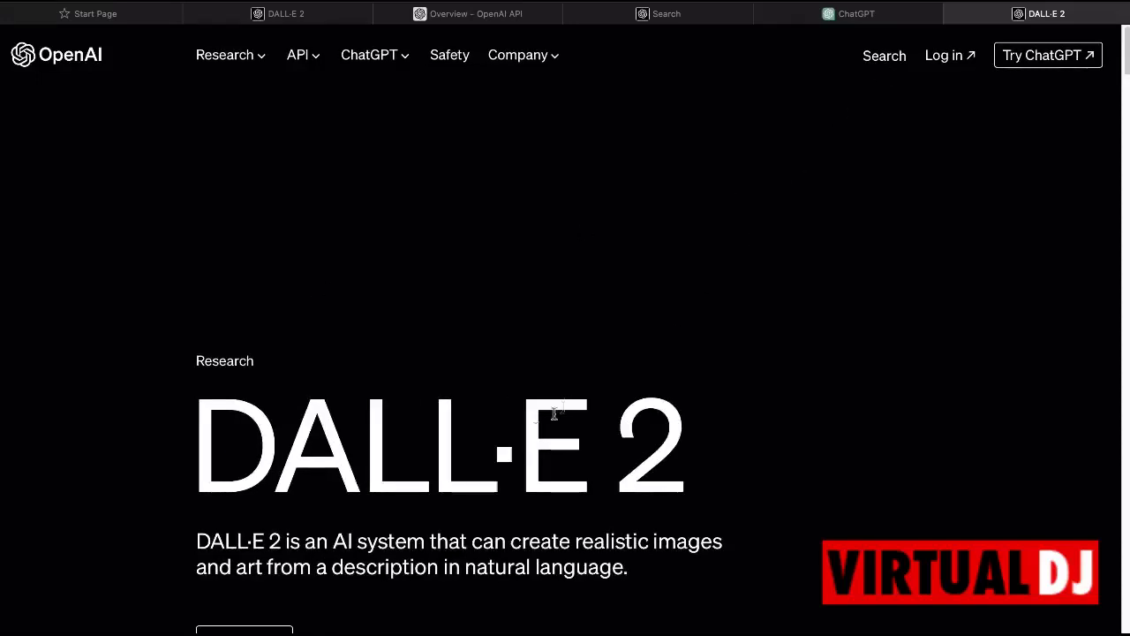
click(243, 629)
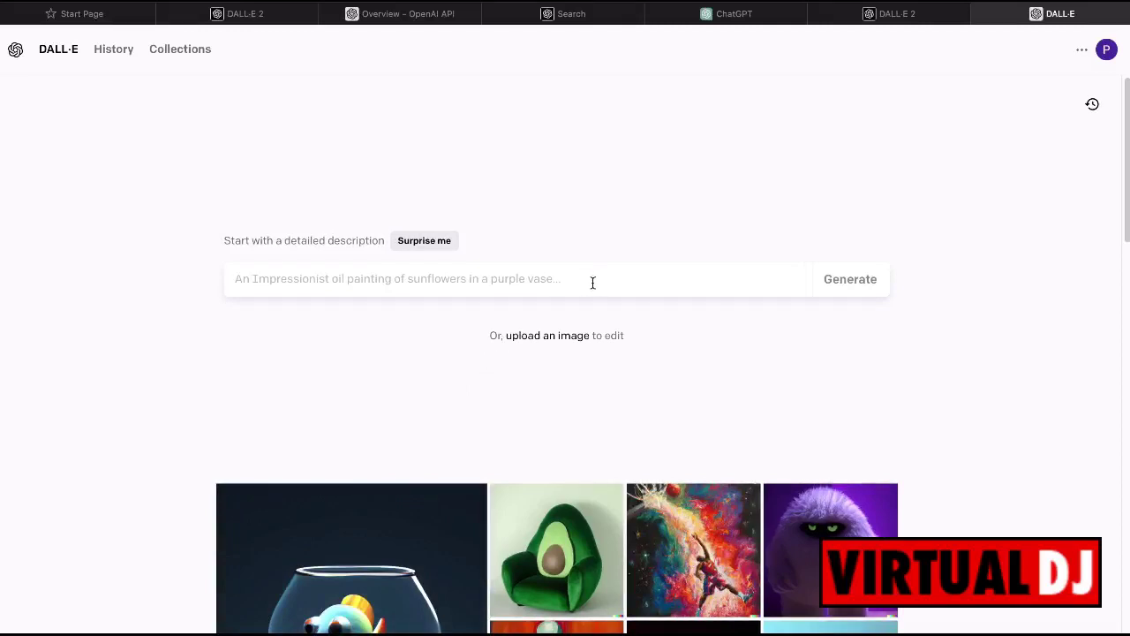
Generate images from the description "make an image of hey sir the siri , ie, Siri".
text(make an i)
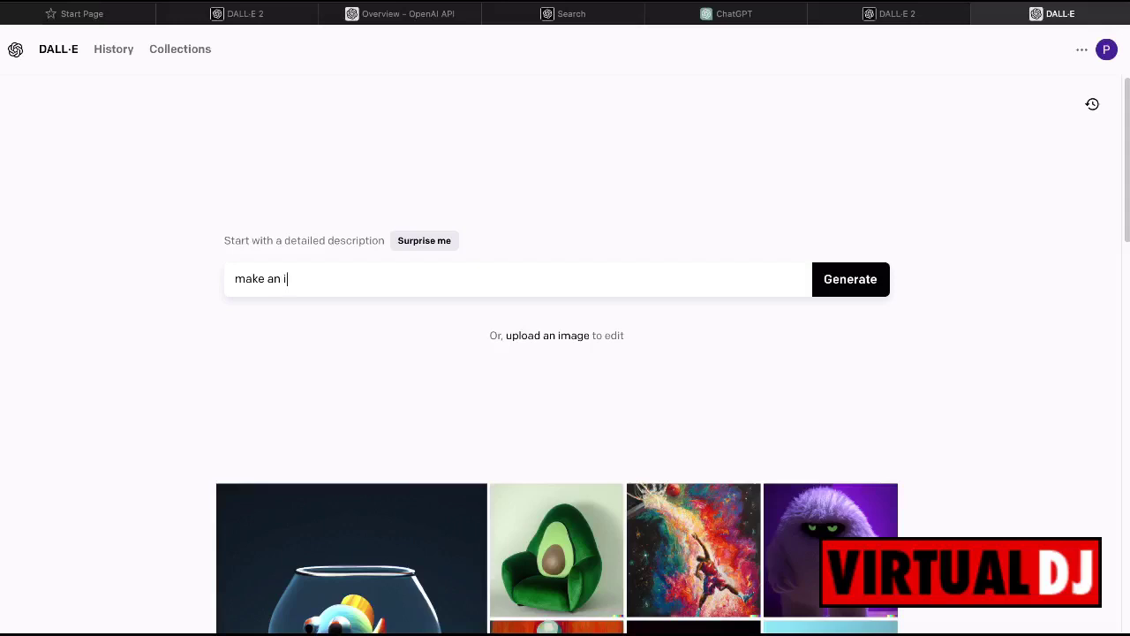
text(mage of)
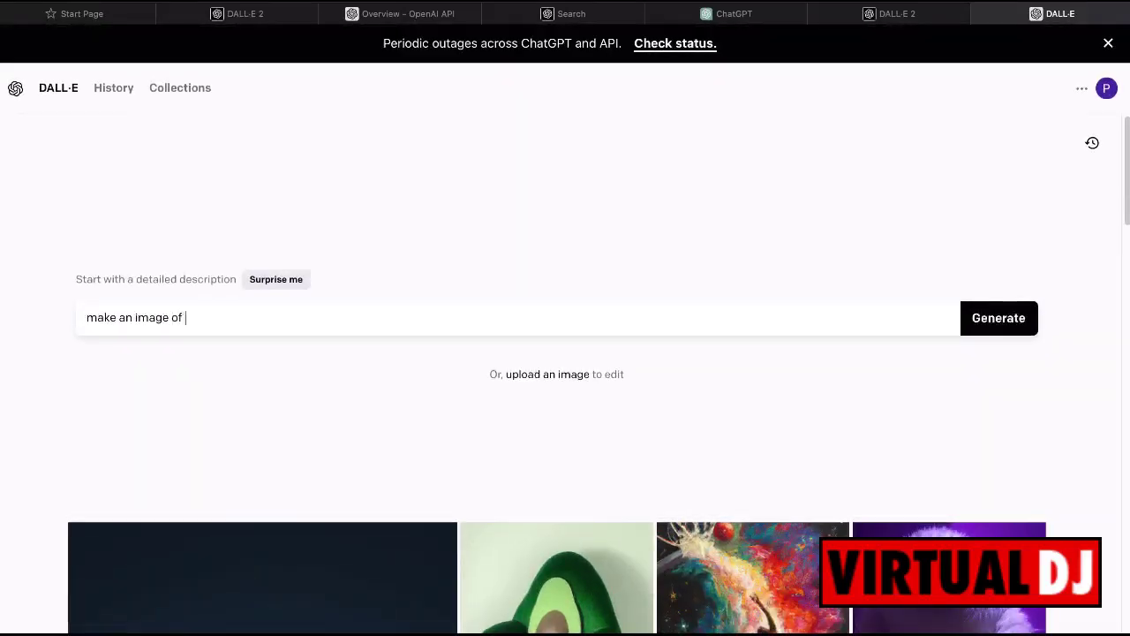
text( hey sir the siri , ie, Siri)
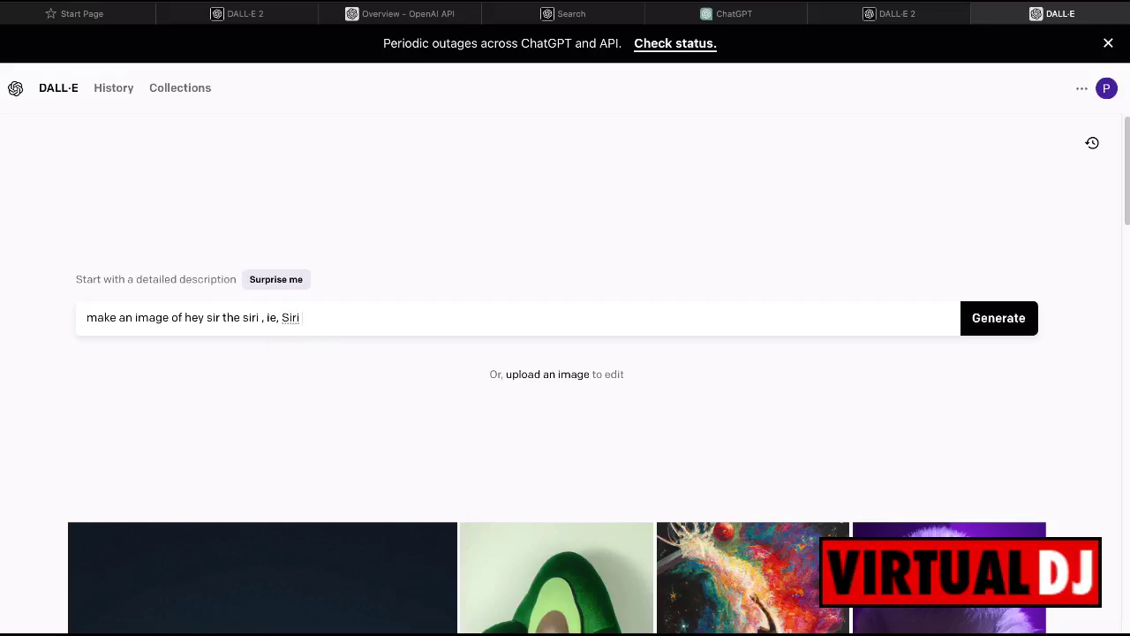
key(Return)
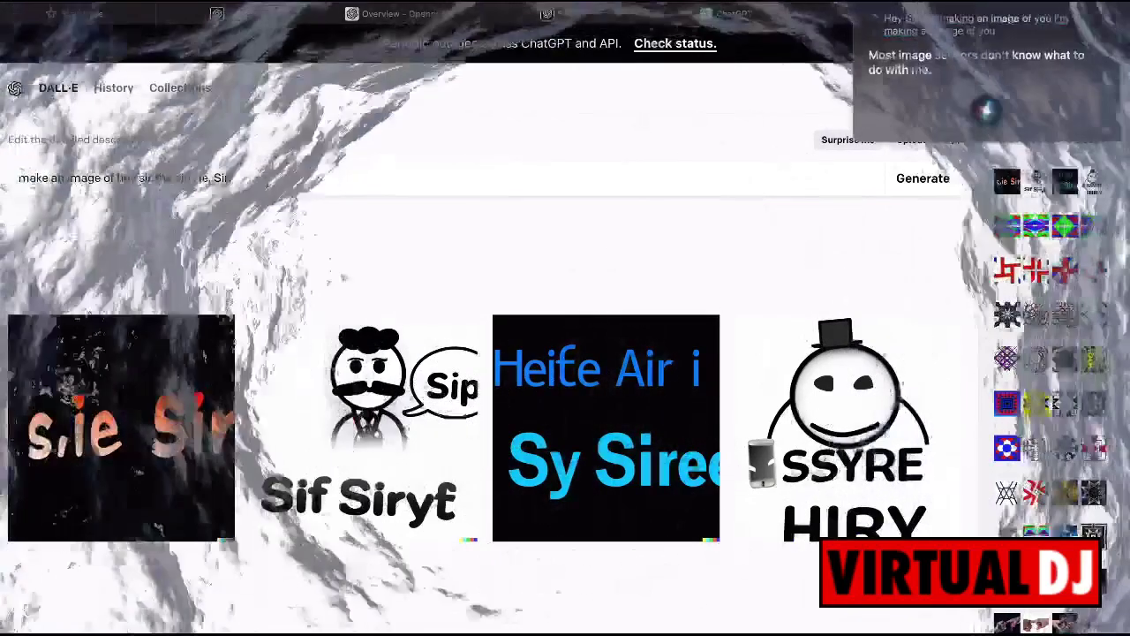
Replace the image description with "make an image of the voice command for apple siri" and generate the images.
click(265, 179)
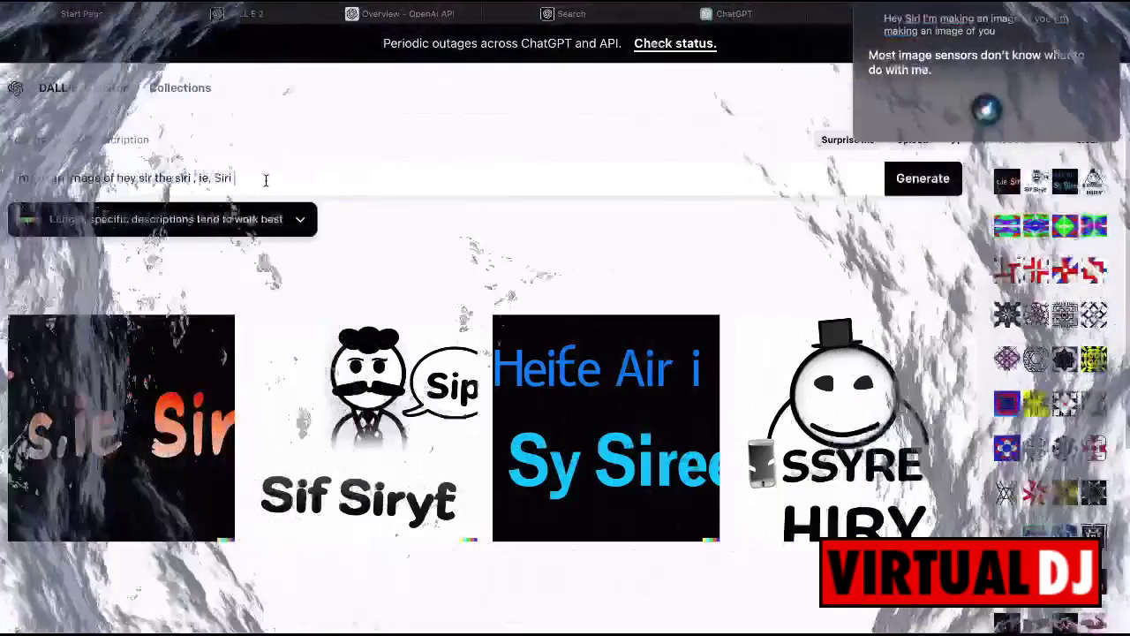
key(BackSpace)
key(BackSpace)
key(BackSpace)
key(BackSpace)
key(BackSpace)
key(BackSpace)
key(BackSpace)
key(BackSpace)
key(BackSpace)
key(BackSpace)
key(BackSpace)
key(BackSpace)
key(BackSpace)
key(BackSpace)
key(BackSpace)
key(BackSpace)
key(BackSpace)
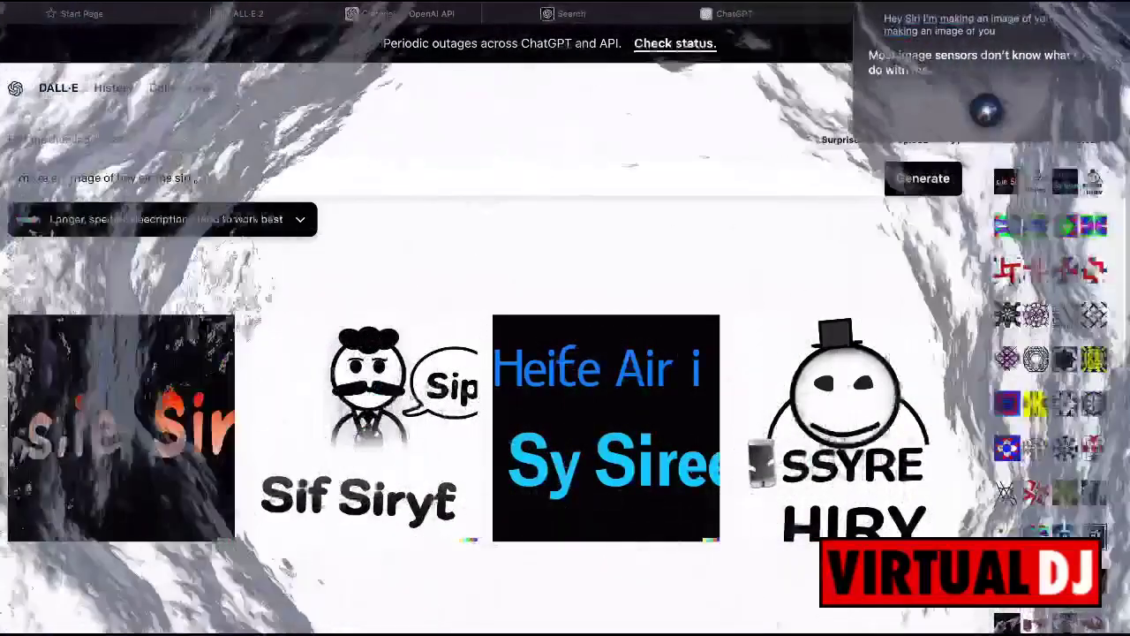
key(BackSpace)
key(BackSpace)
key(BackSpace)
key(BackSpace)
key(BackSpace)
key(BackSpace)
key(BackSpace)
key(BackSpace)
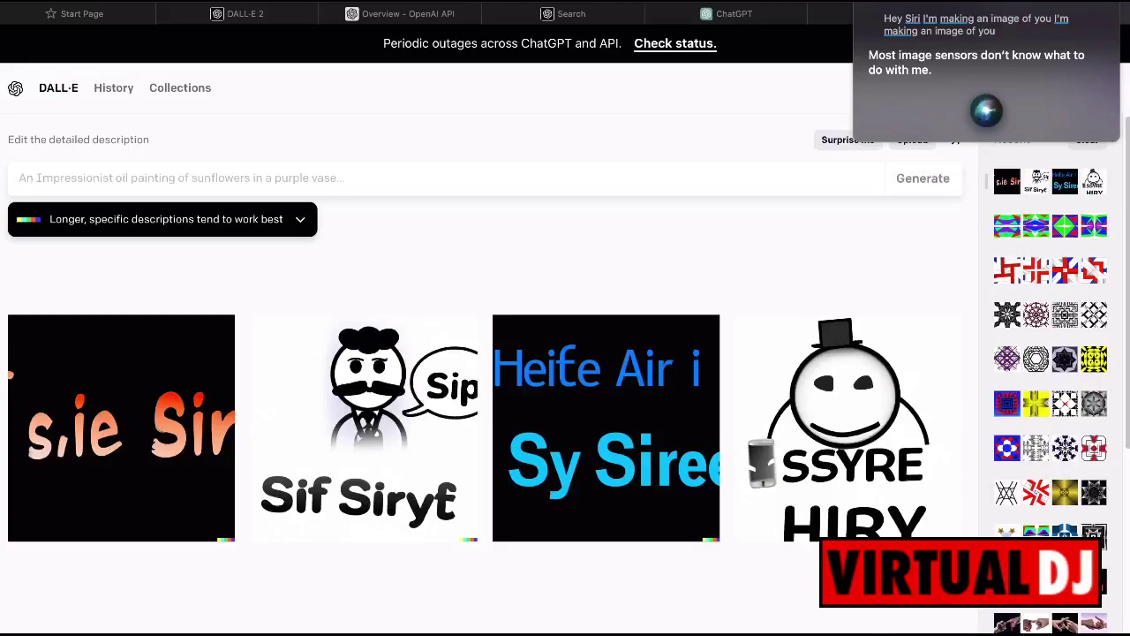
text(make a)
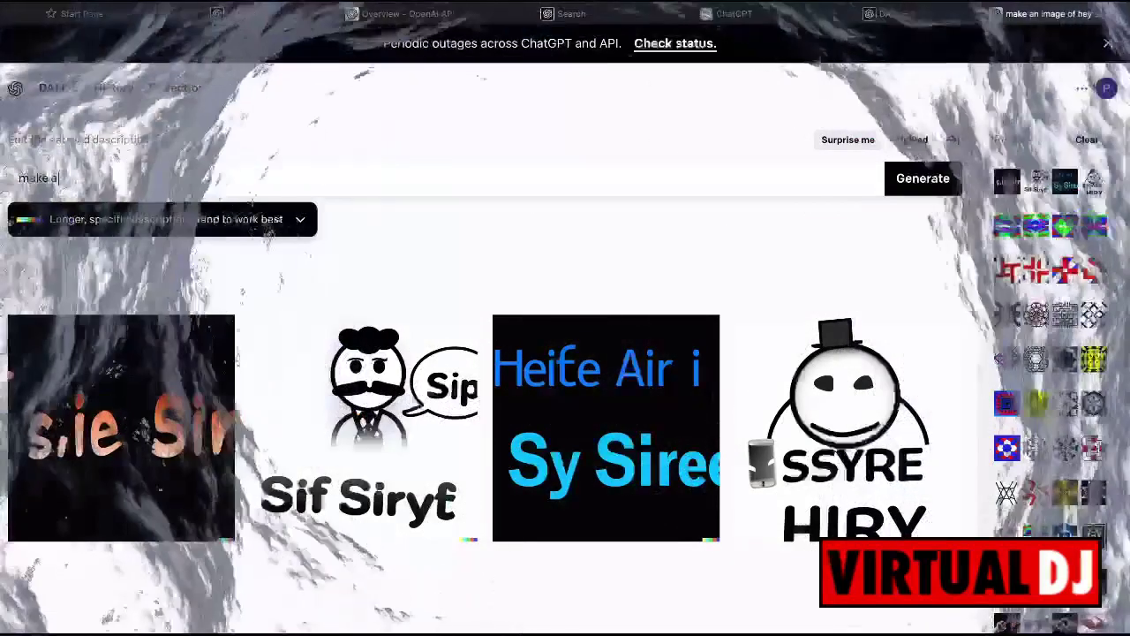
text(n imag)
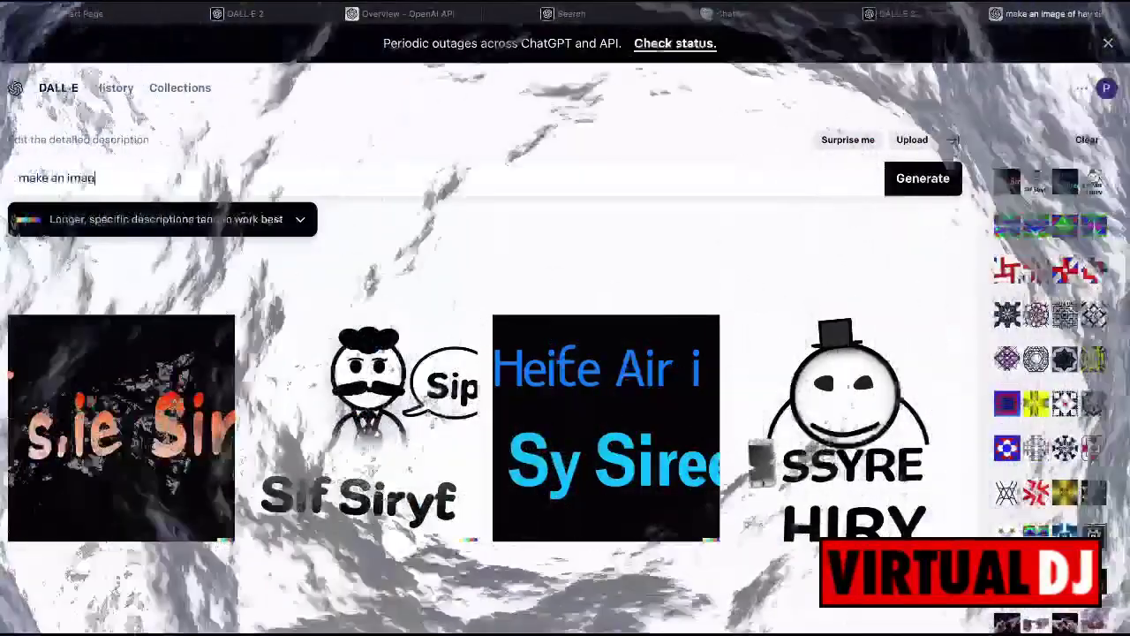
text(e of t)
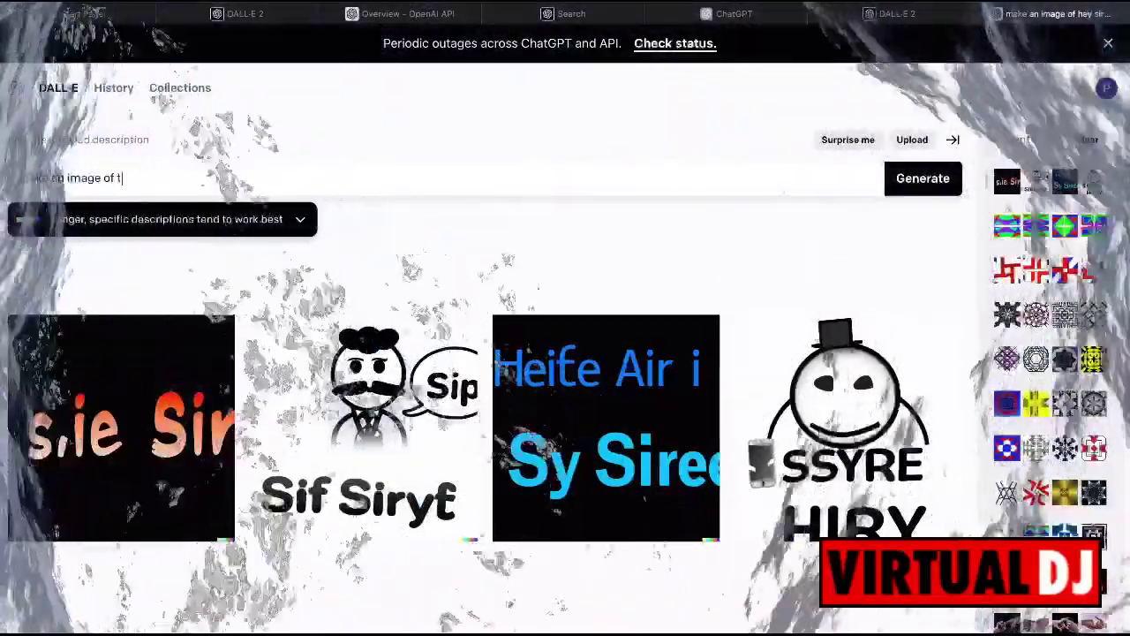
text(he)
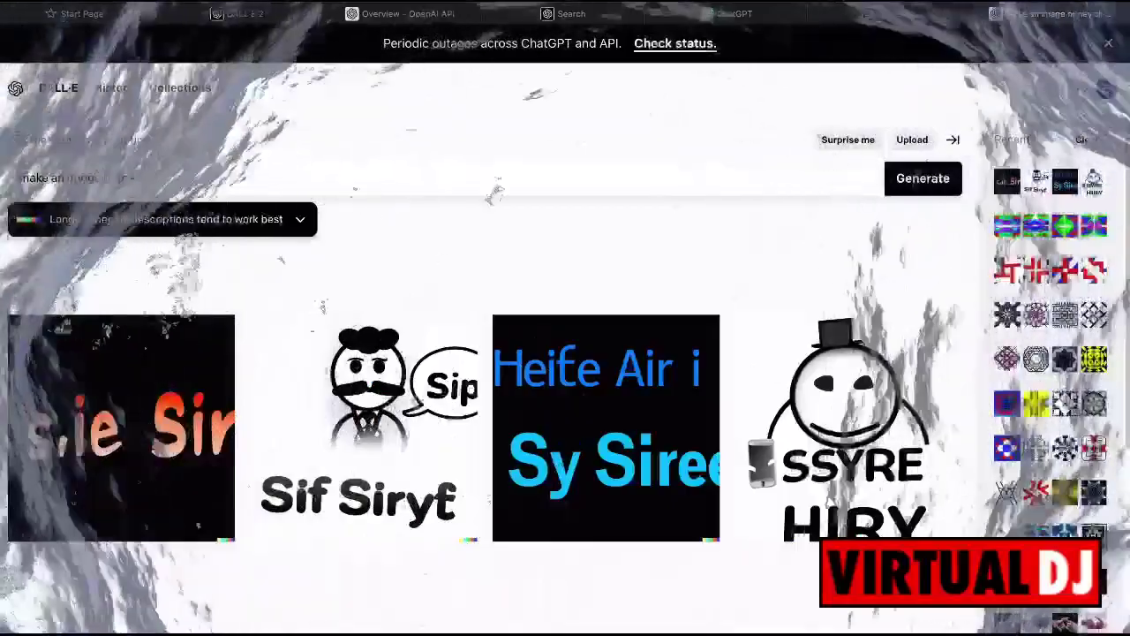
text( v)
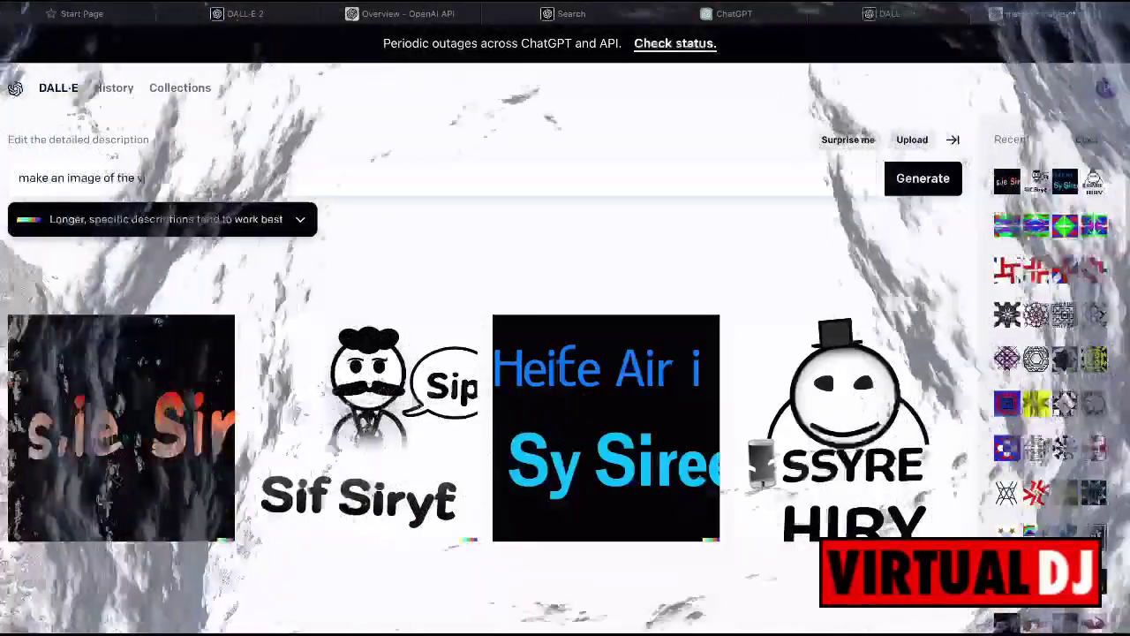
text(oice)
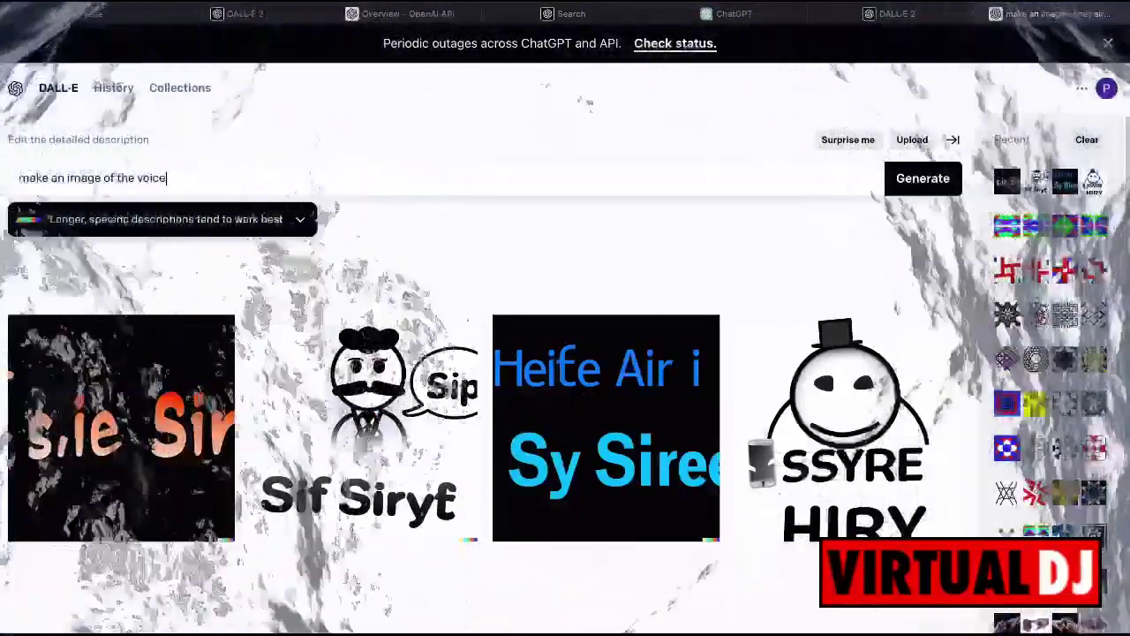
text( of)
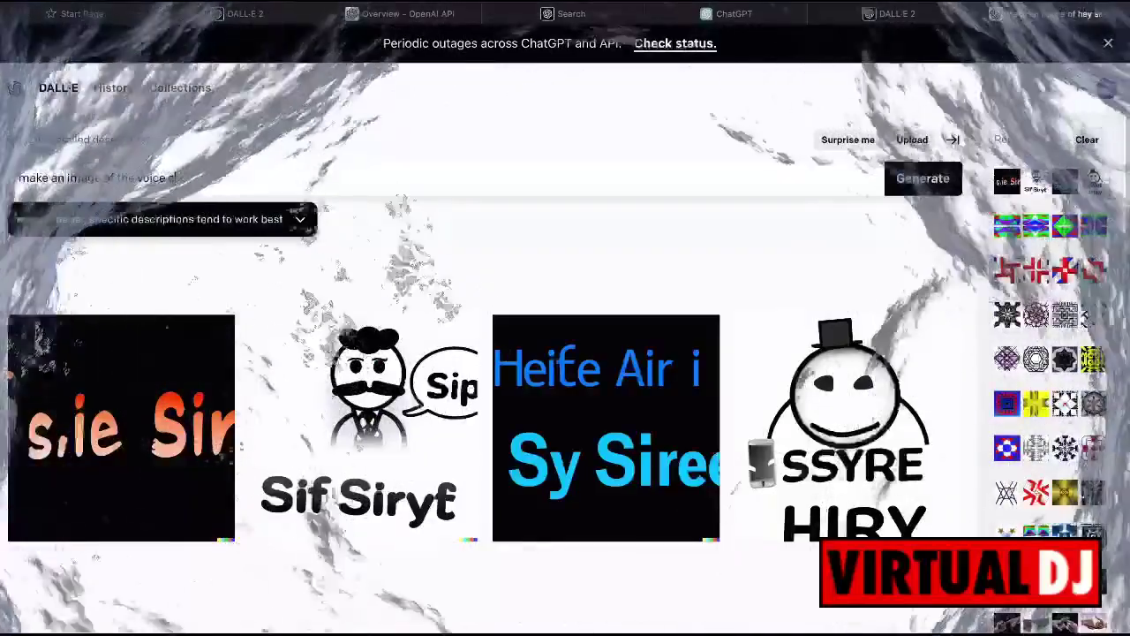
text(ming)
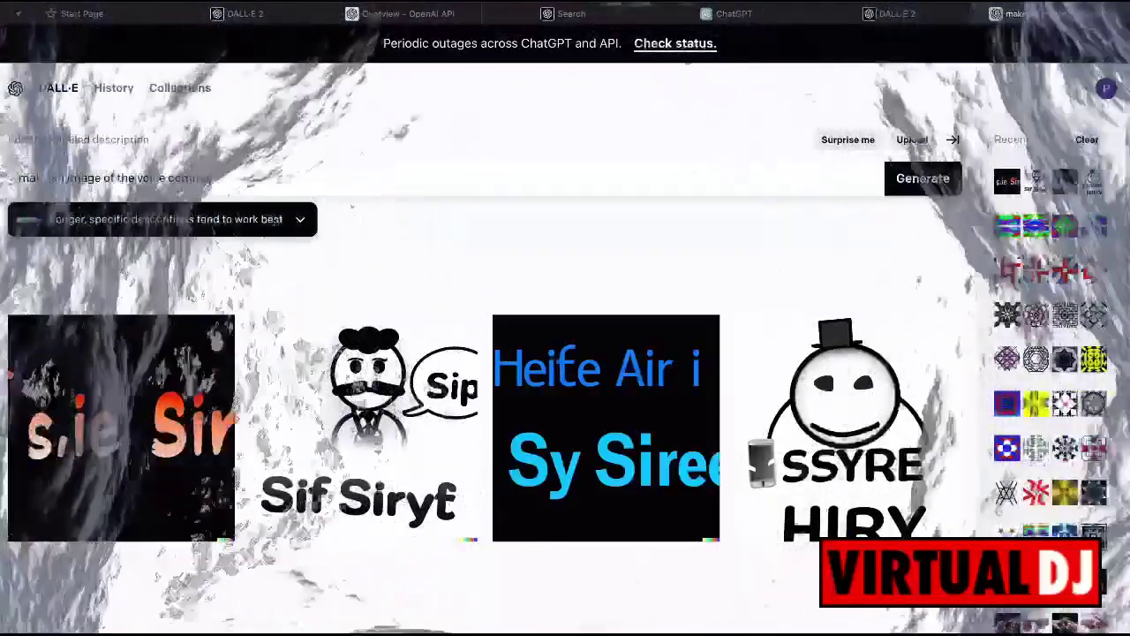
text(d fu)
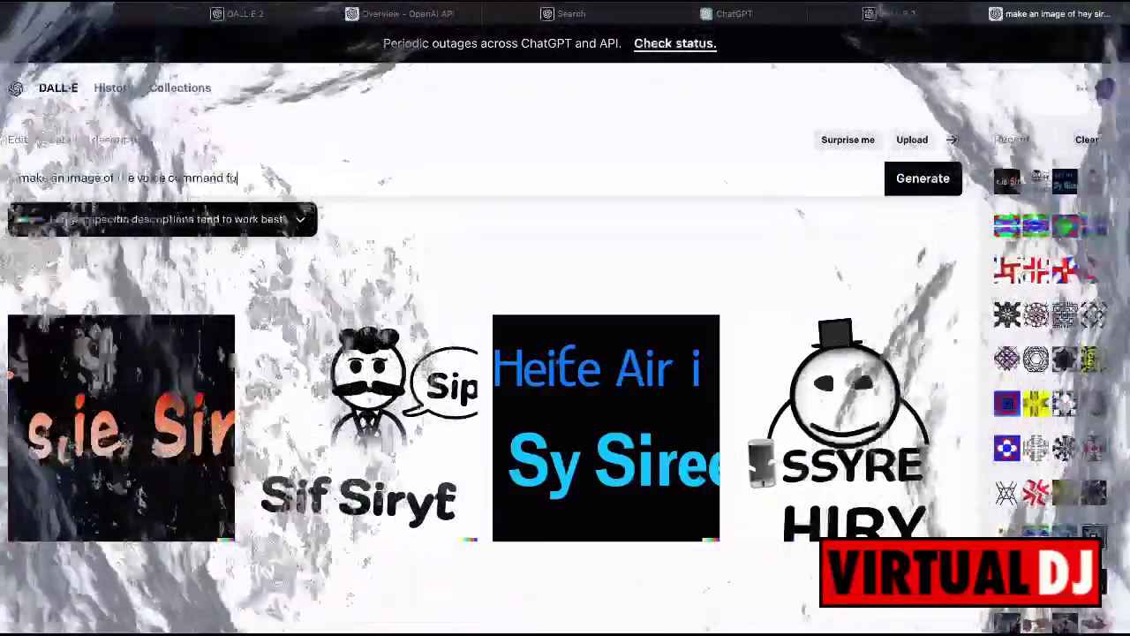
key(BackSpace)
text(or apple)
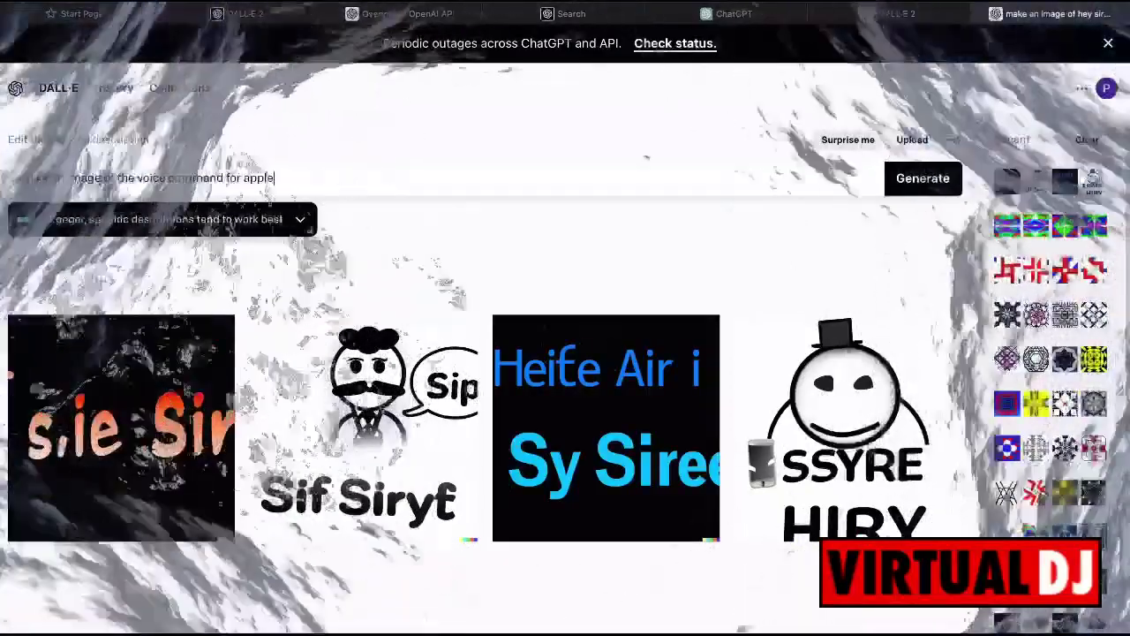
text( siri)
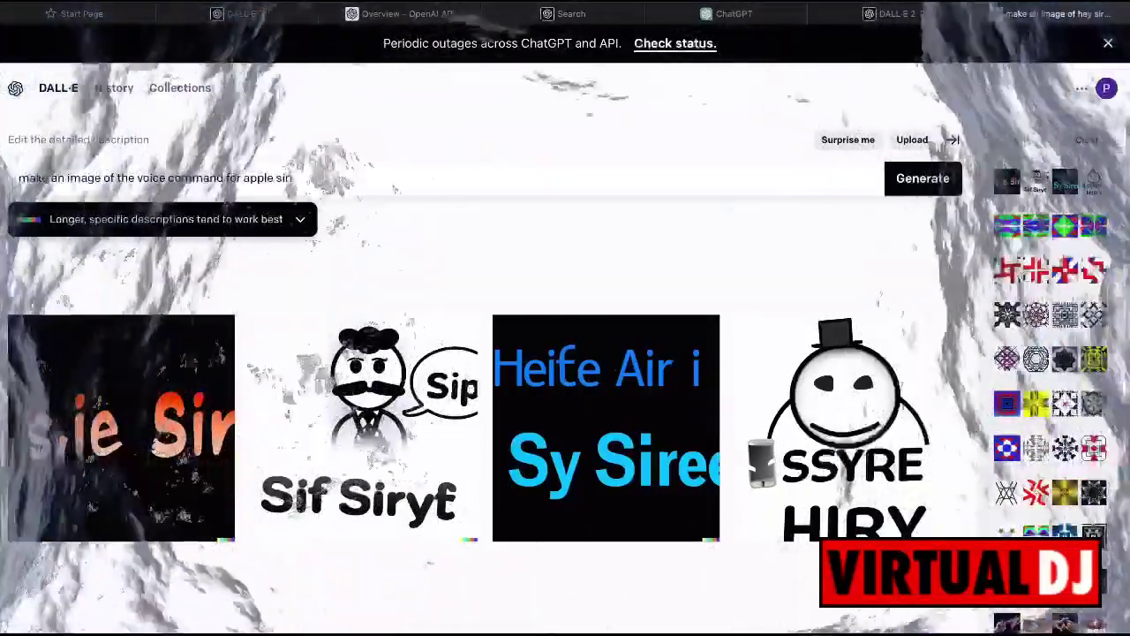
key(Return)
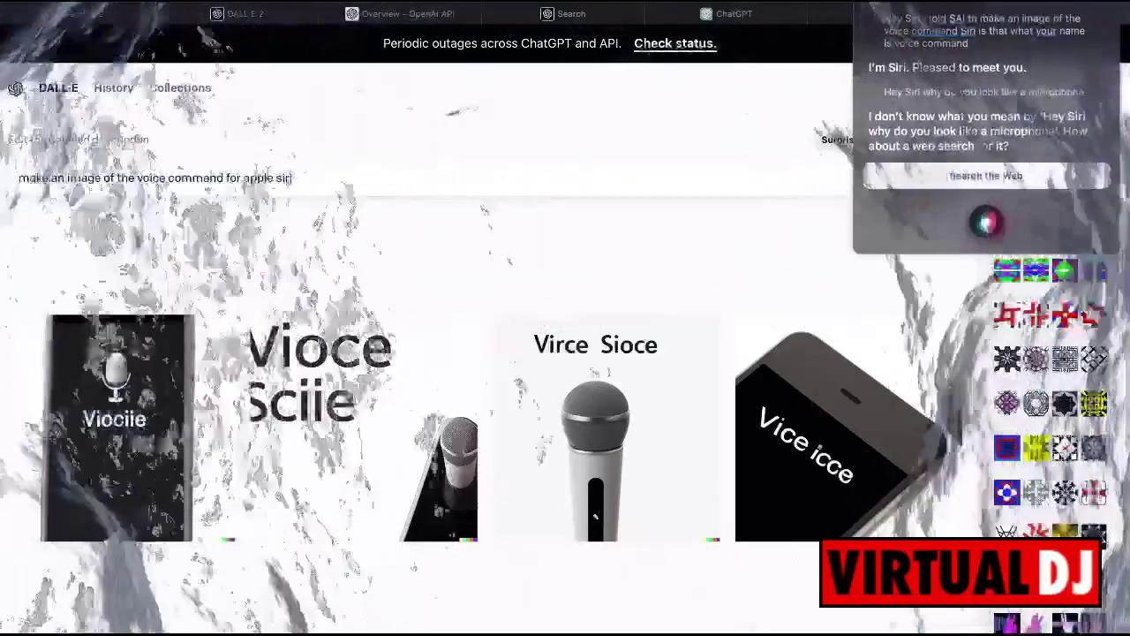
Generate images from the one-word description "siri", replacing the whole previous description.
key(super+a)
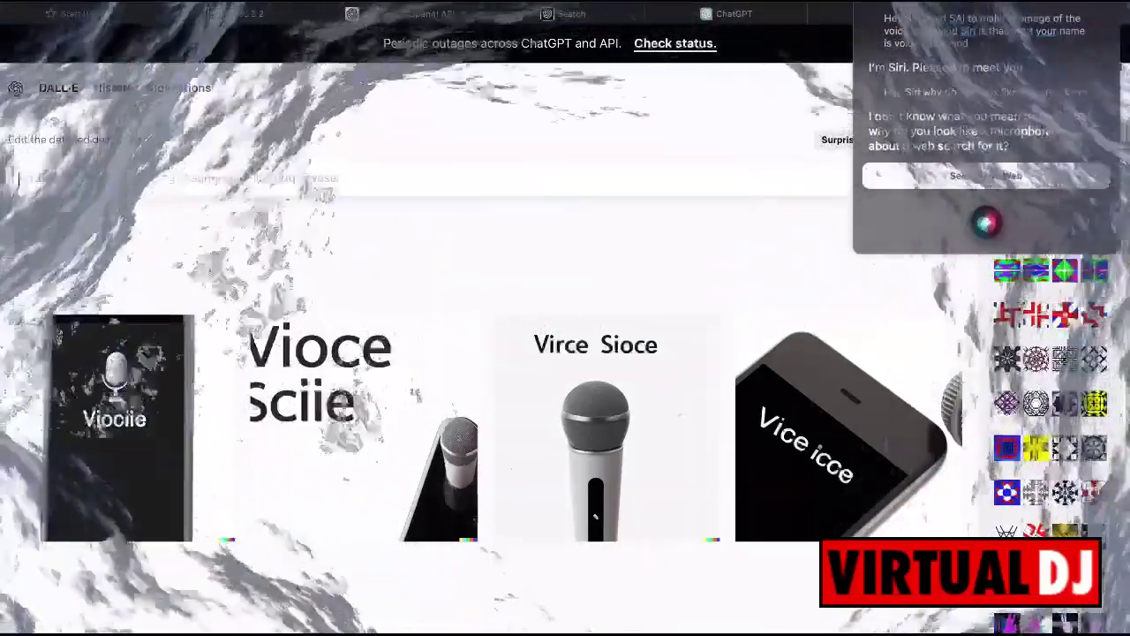
text(siri)
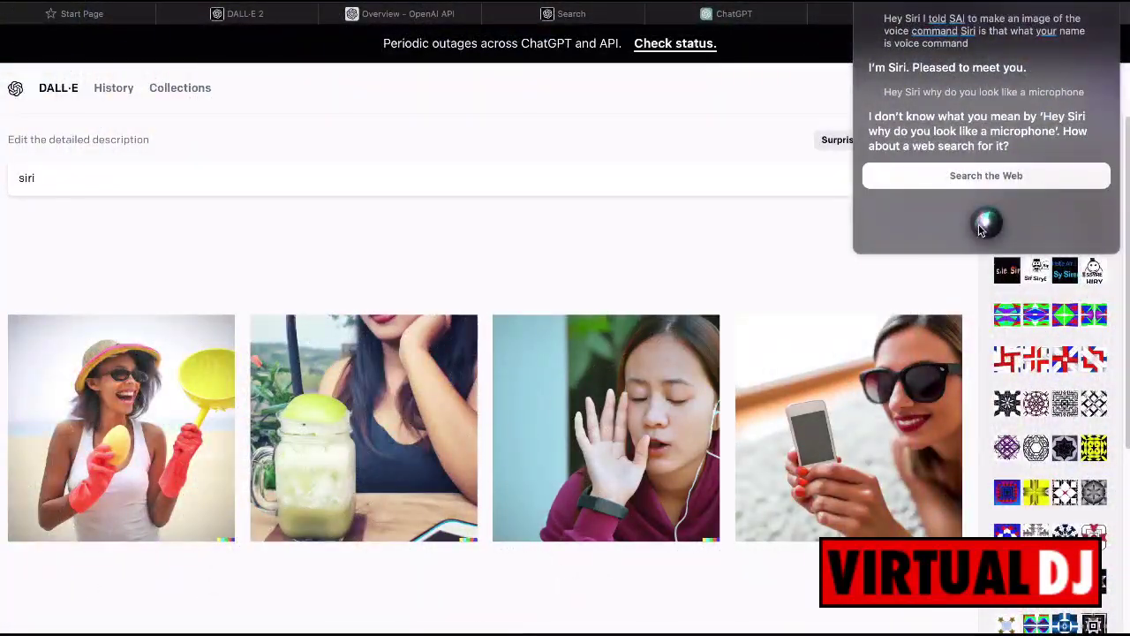
View the generated image of the woman in red gloves enlarged, and then the one of the drink in a jar.
click(169, 396)
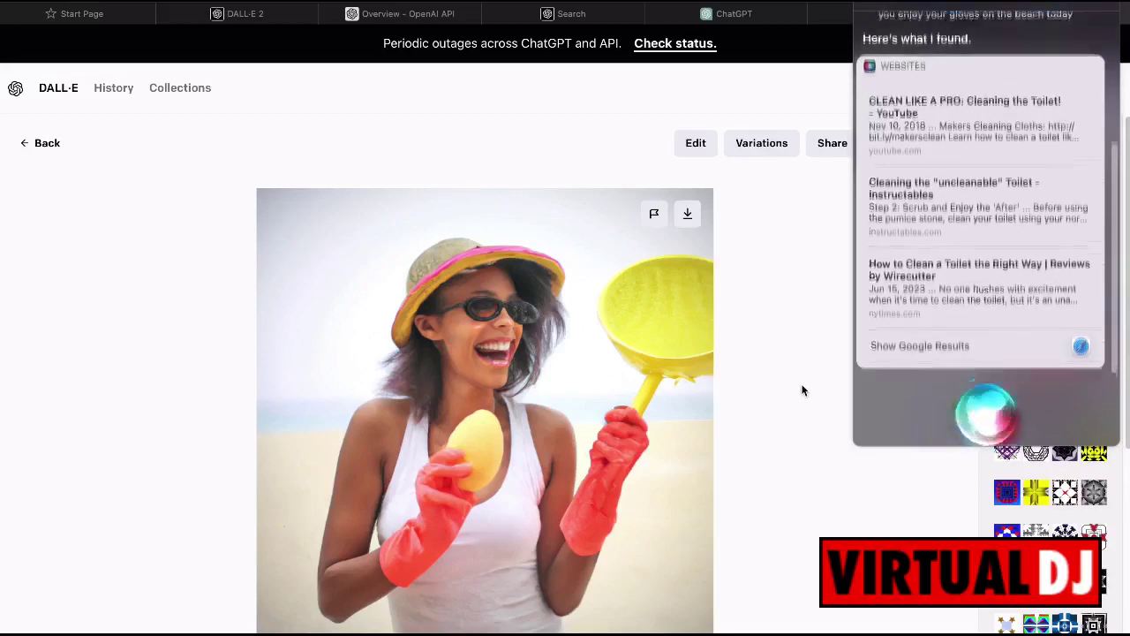
click(43, 147)
click(392, 385)
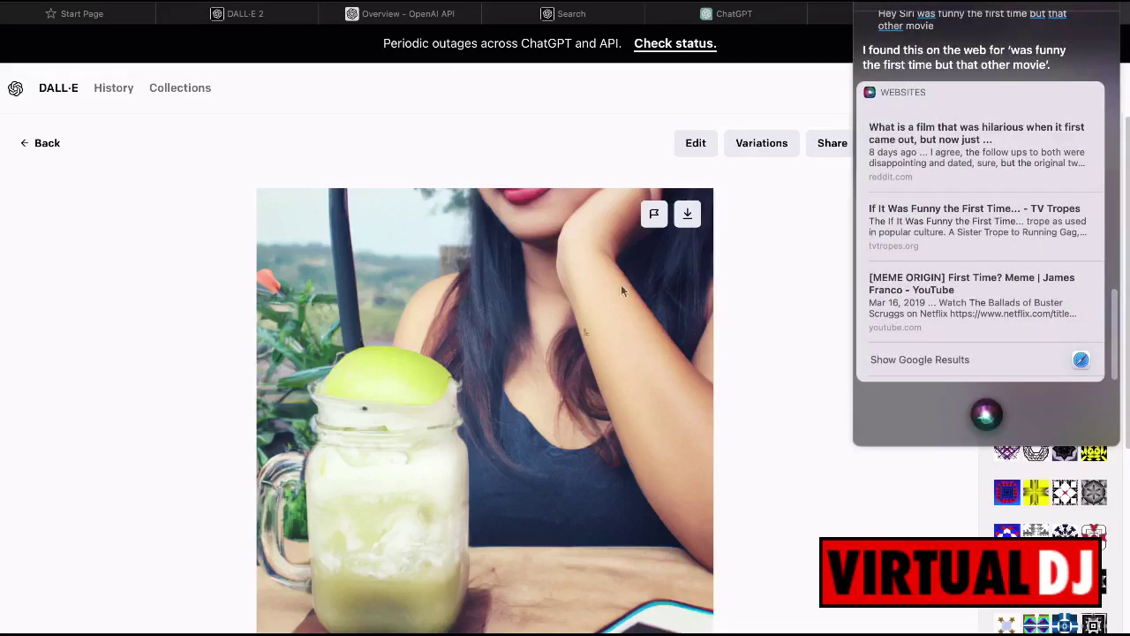
Switch to the YouTube video "We Don't Know Why Space is Bad for Our Eyes" and play it full screen from about 0:42.
click(938, 140)
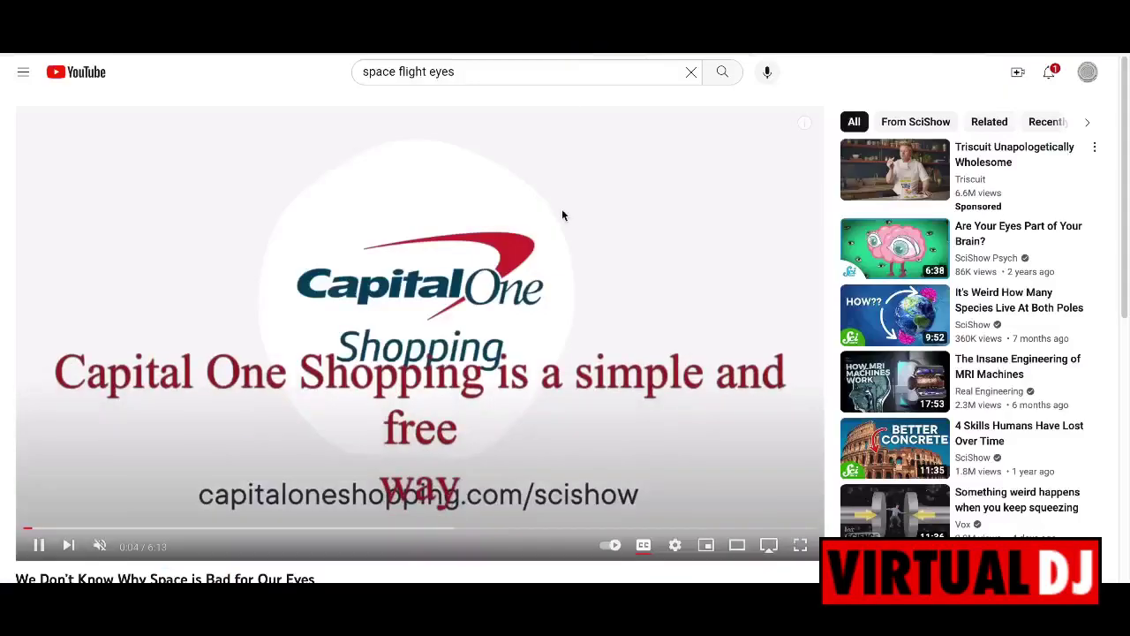
drag(61, 531, 115, 528)
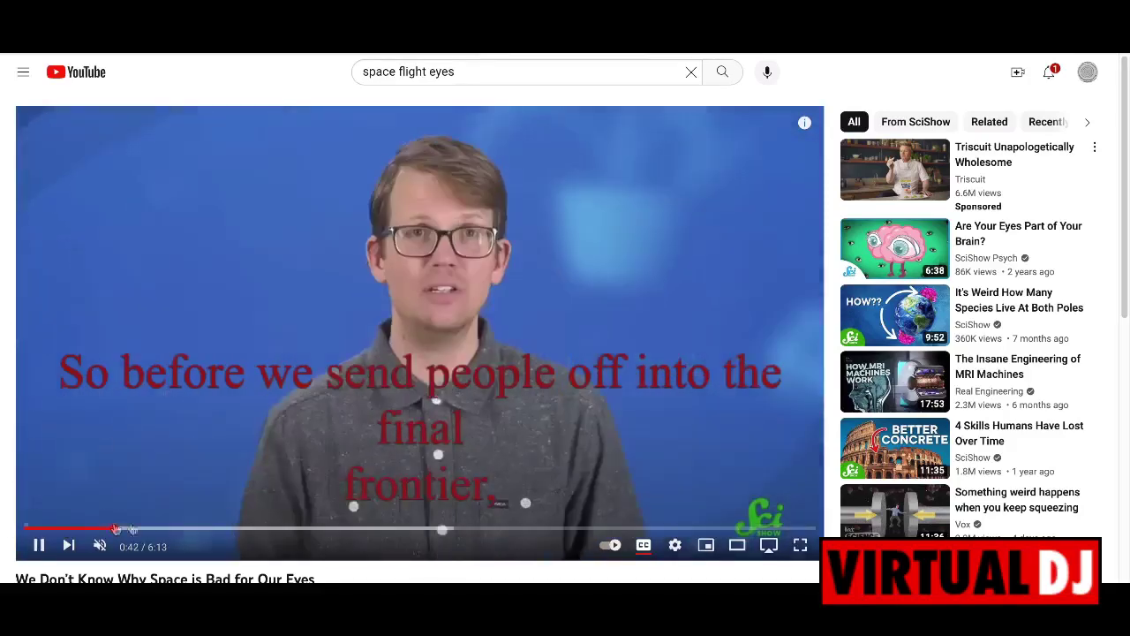
click(801, 547)
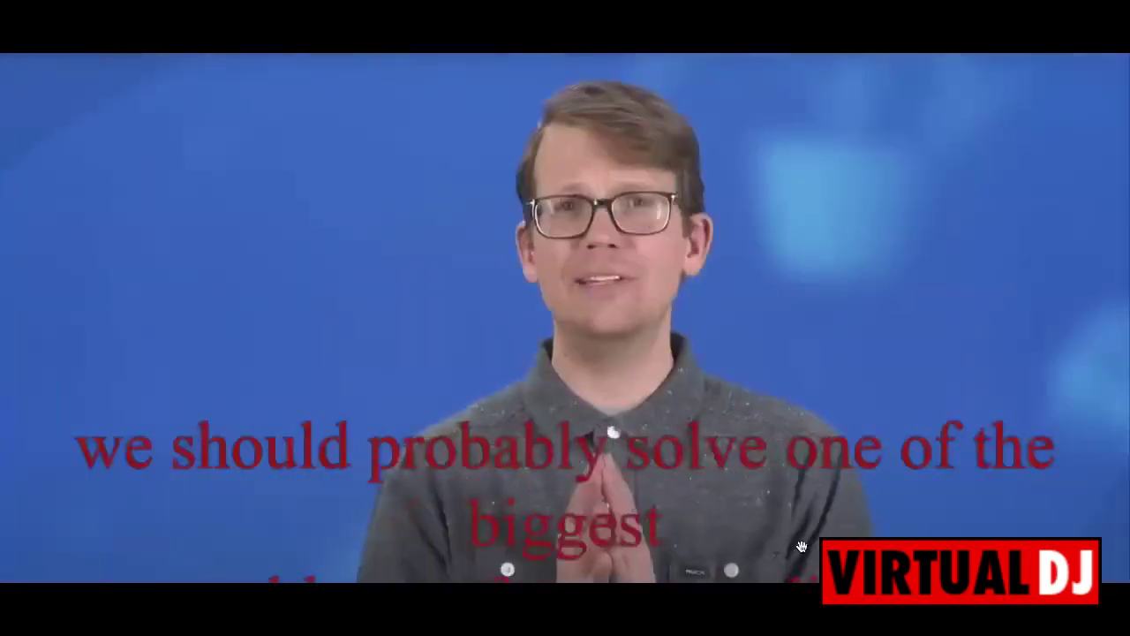